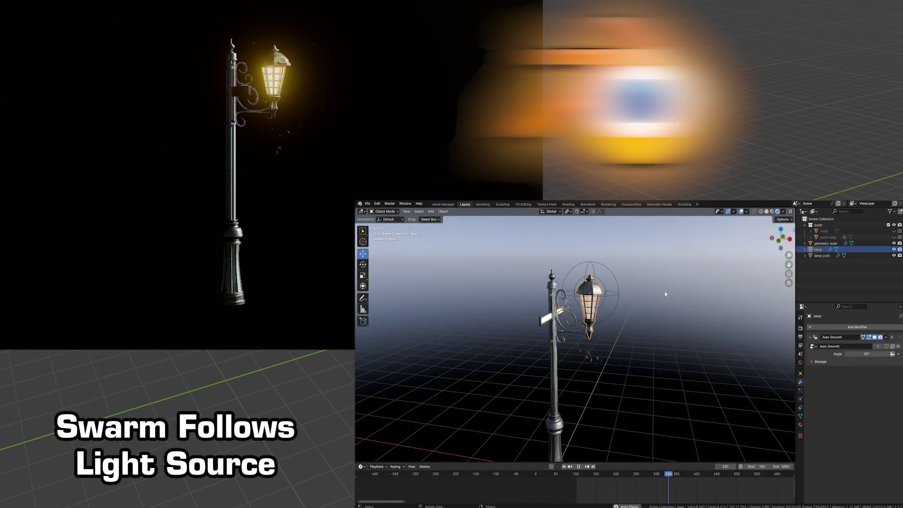
Step: Place the lamp beside the lamp post and set the scene end frame to 5000
click(664, 292)
click(826, 243)
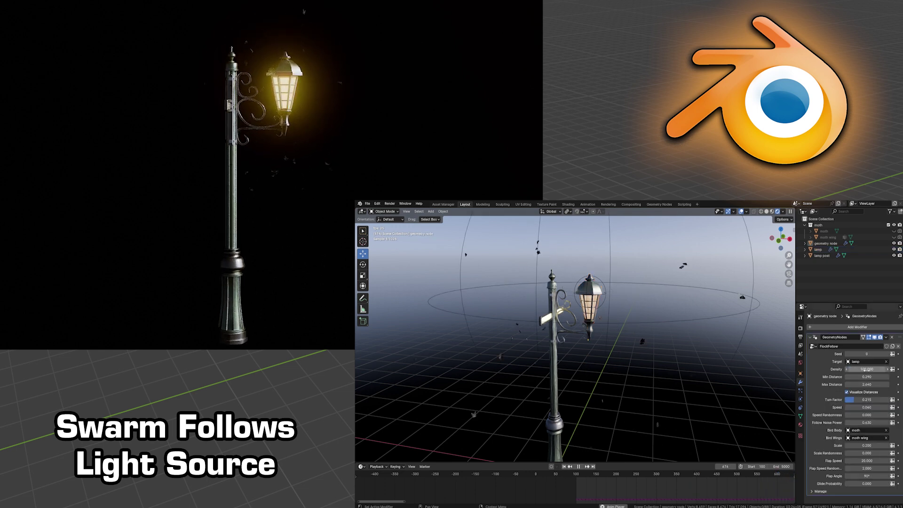
key(space)
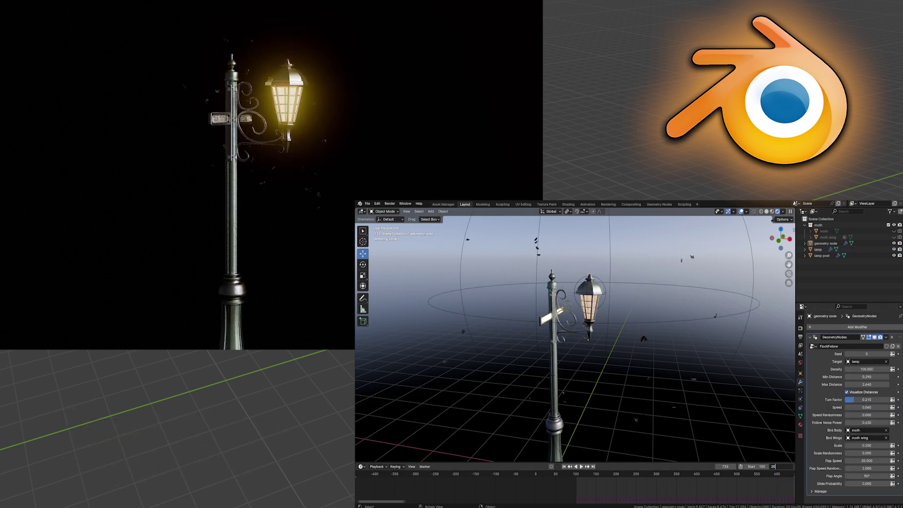
text(0)
key(Return)
key(space)
key(Return)
text(5)
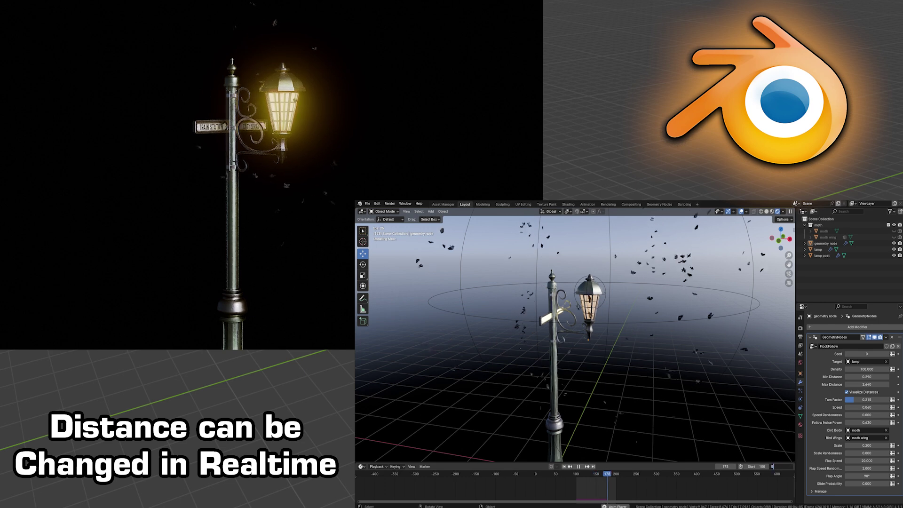
text(000)
key(Return)
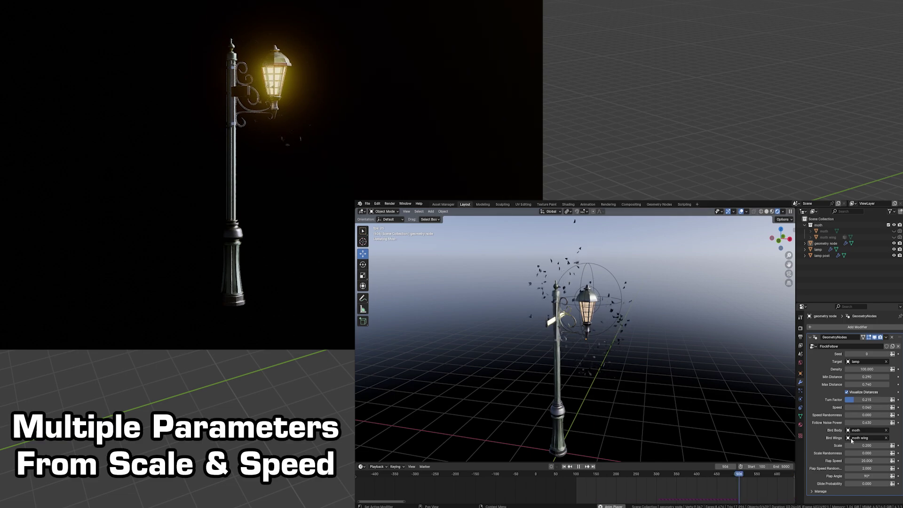
Step: Set the moth Scale in FlockFollow to 0.64
click(867, 445)
text(0.64)
key(Return)
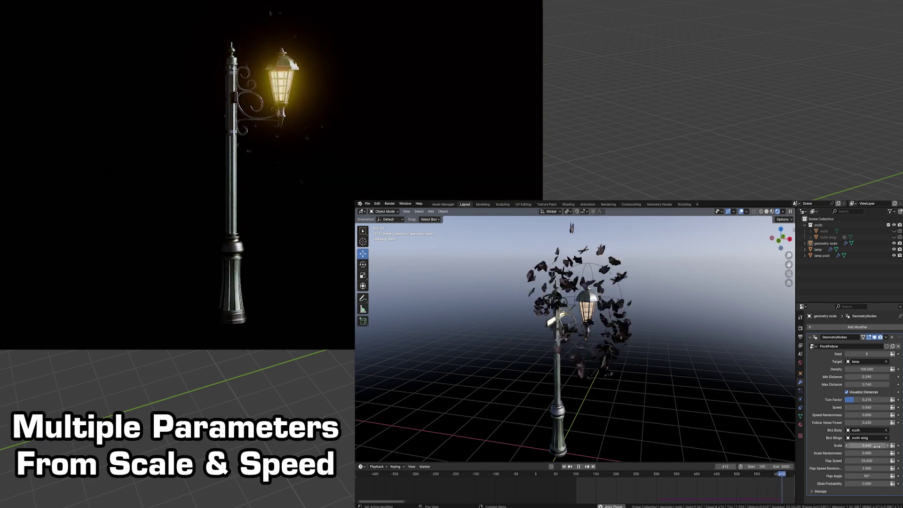
click(867, 446)
text(0.1)
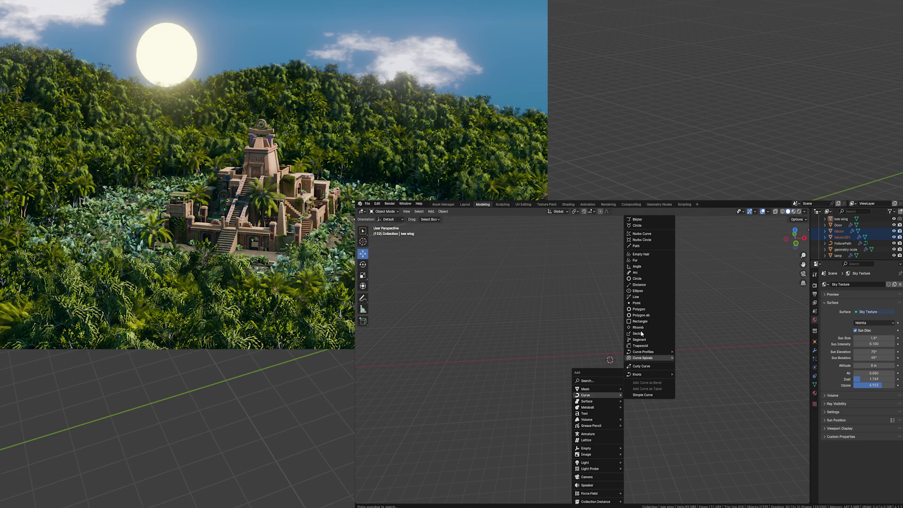
Step: Add a NURBS path with a Geometry Nodes modifier running FlockV2
click(649, 246)
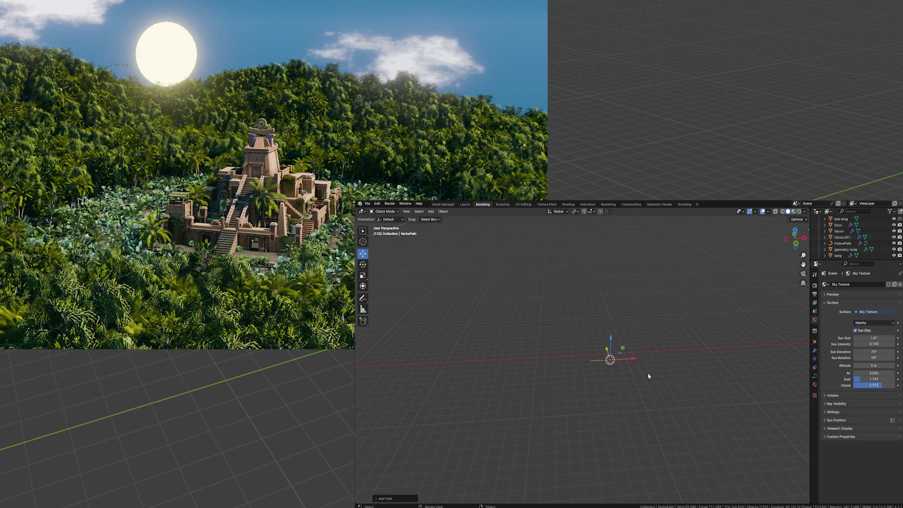
click(827, 295)
click(826, 303)
click(790, 313)
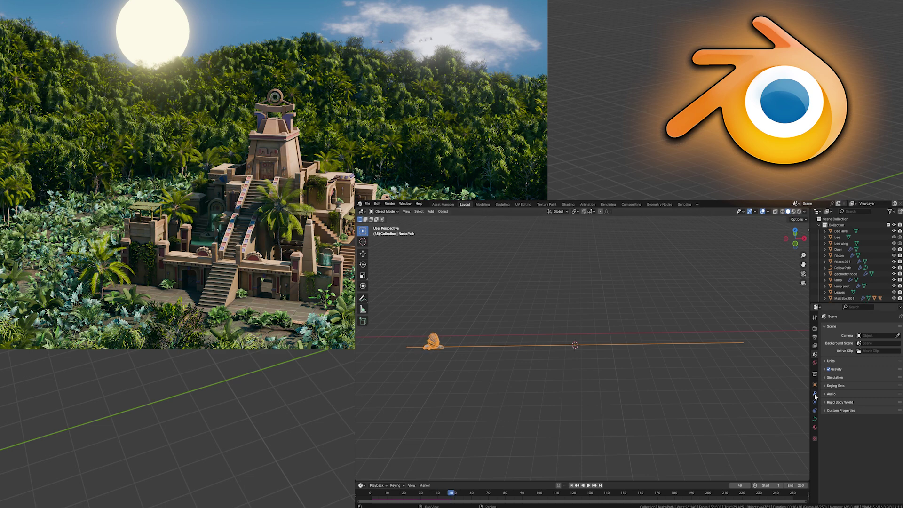
Step: Enlarge the flock Size to about 6.5 and set the bird Scale to 0.05
drag(871, 386, 894, 386)
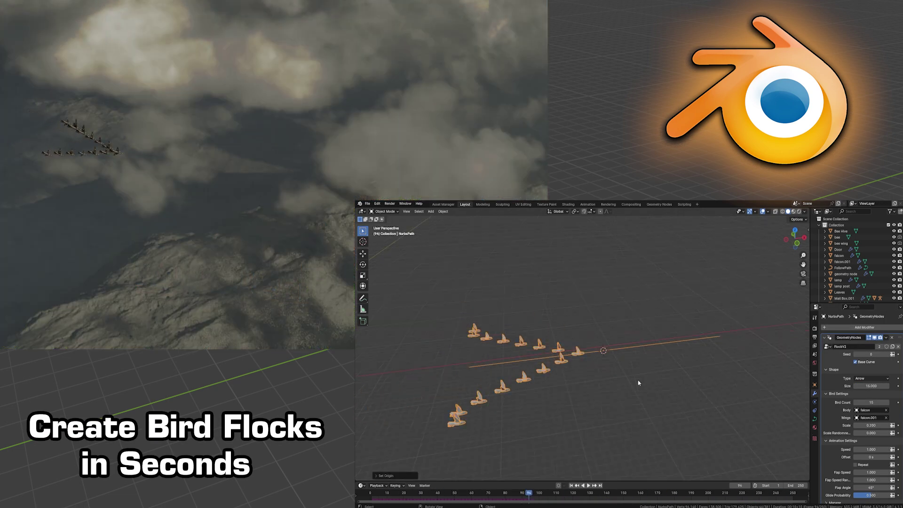
click(870, 425)
text(0.05)
key(Return)
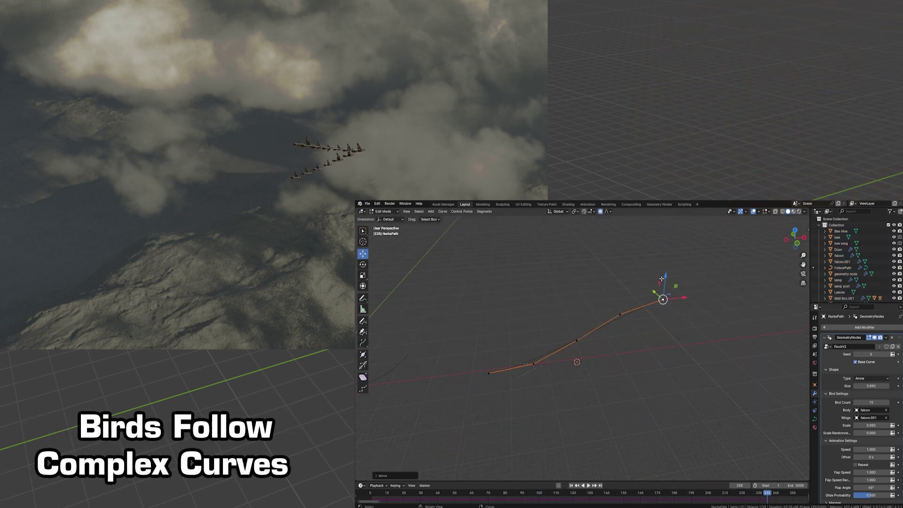
Step: Extrude the NURBS path's end point to extend it into an arch
key(Tab)
click(685, 288)
key(e)
click(695, 389)
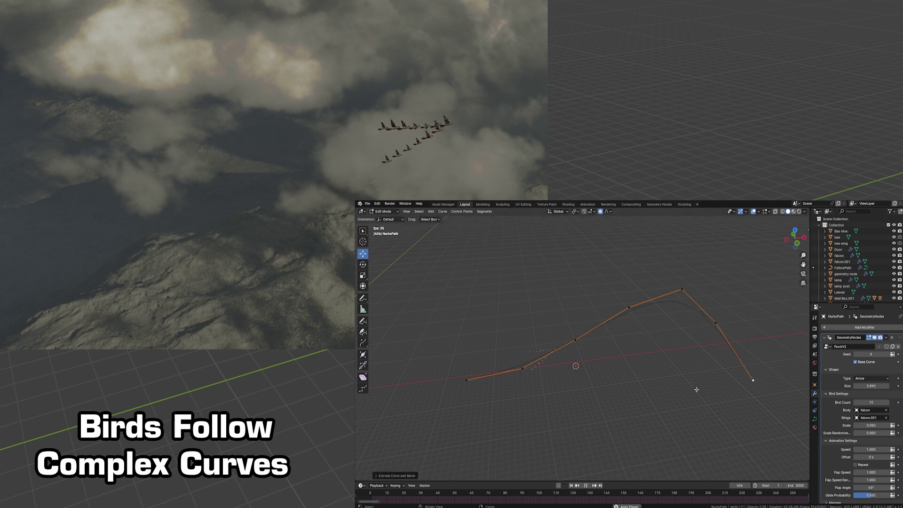
key(Tab)
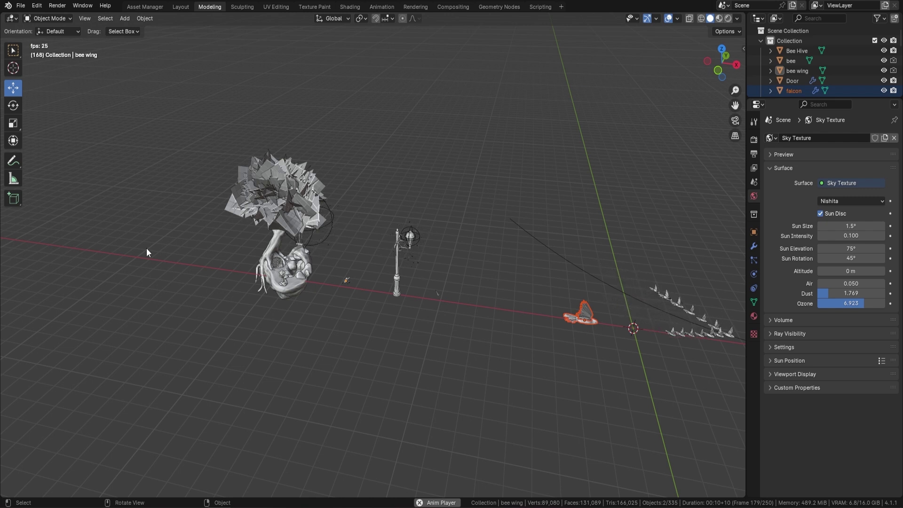
Step: Stop playback and look around the tree, lamp post and falcon flock
scroll(307, 242, up, 4)
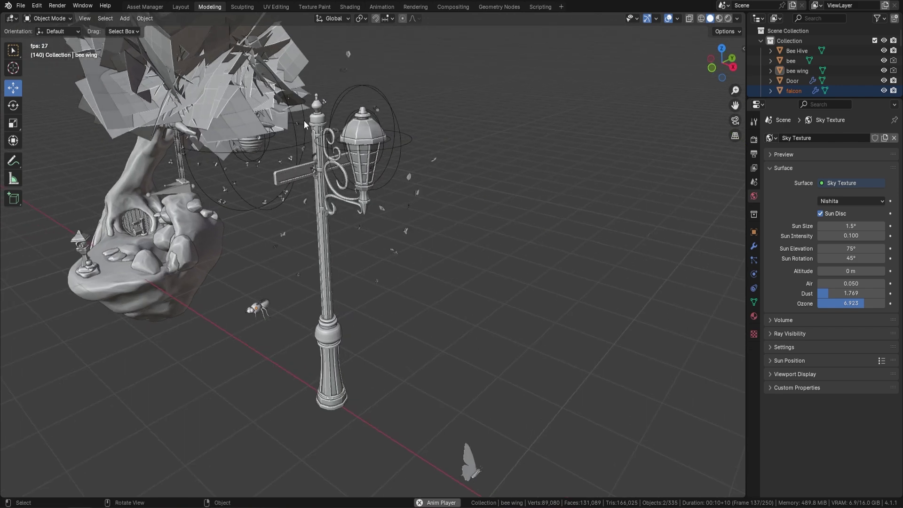
key(space)
middle_drag(254, 196, 472, 155)
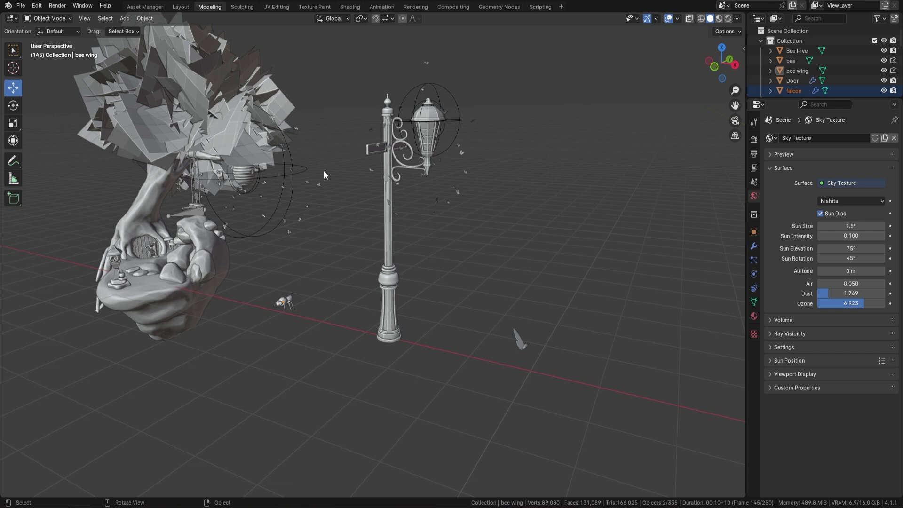
middle_drag(324, 170, 429, 213)
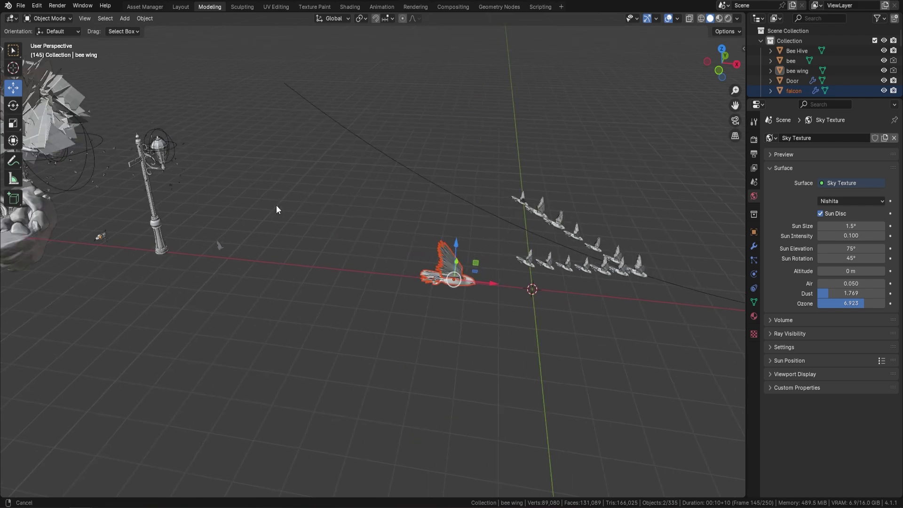
shift+middle_drag(275, 205, 356, 239)
middle_drag(306, 252, 413, 231)
scroll(414, 231, up, 2)
middle_drag(436, 163, 419, 206)
scroll(459, 195, down, 2)
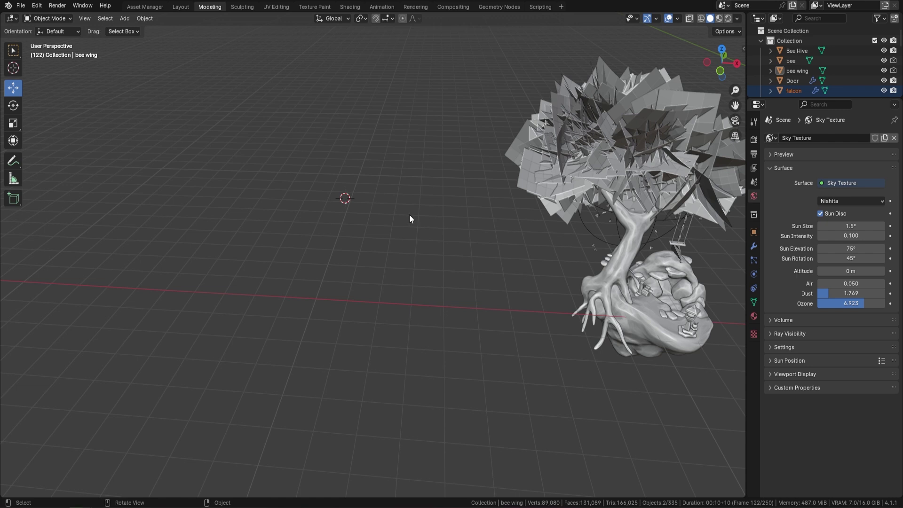
Step: Add a Suzanne monkey head beside the tree, facing the camera
key(shift+a)
mouse_move(409, 215)
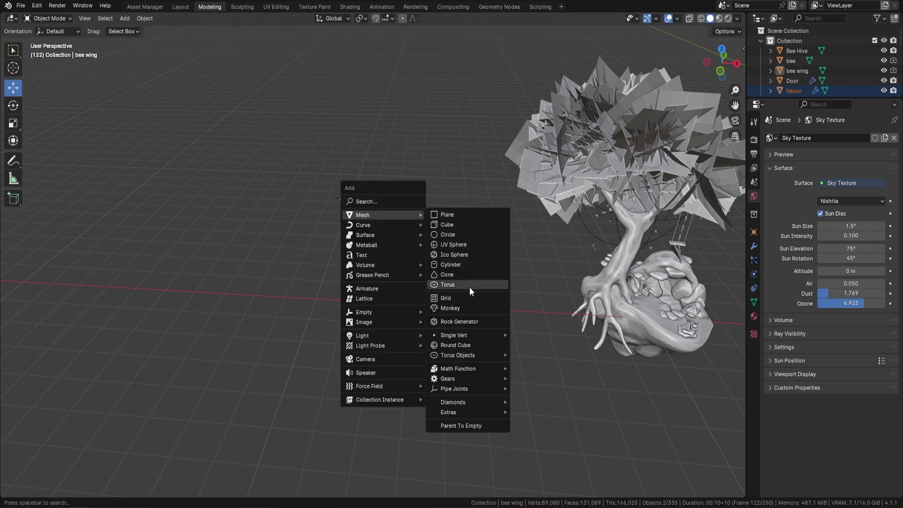
click(464, 310)
scroll(399, 67, up, 2)
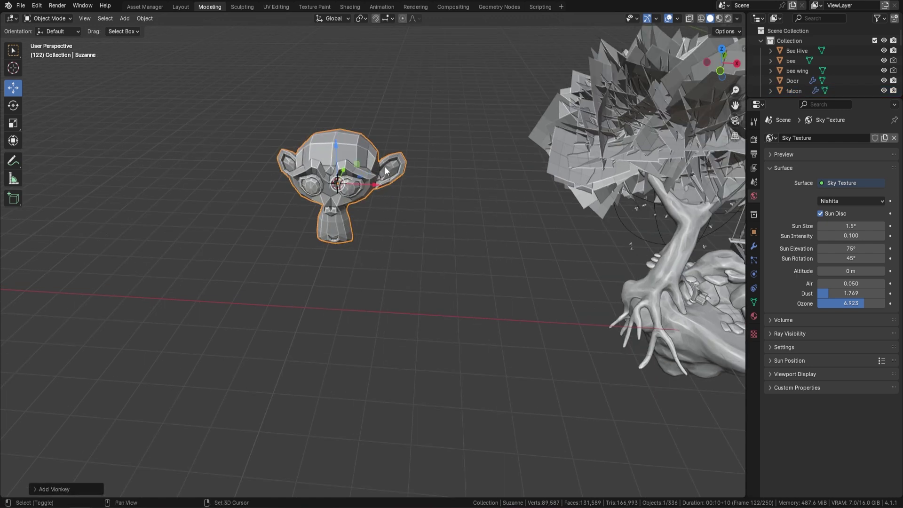
shift+middle_drag(385, 168, 614, 179)
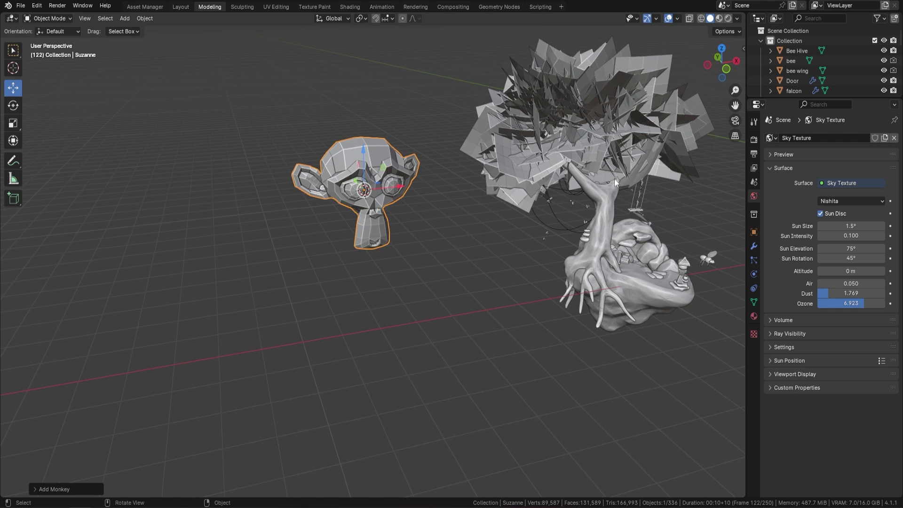
middle_drag(500, 208, 363, 229)
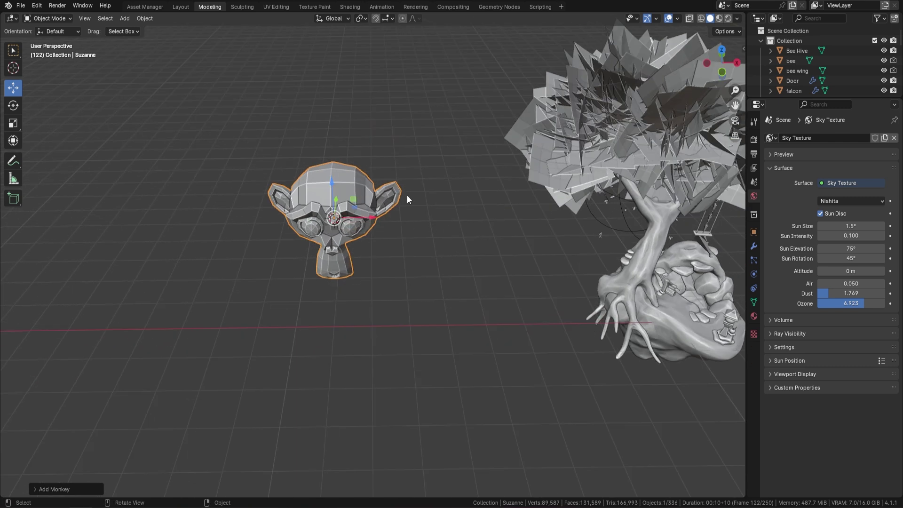
Step: Give Suzanne a Subdivision Surface modifier and Shade Smooth by Angle
click(753, 246)
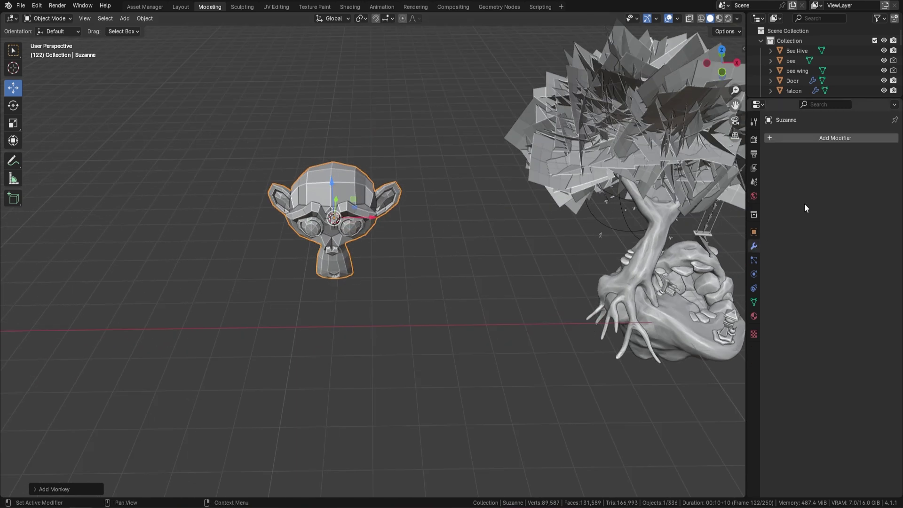
click(819, 139)
mouse_move(794, 163)
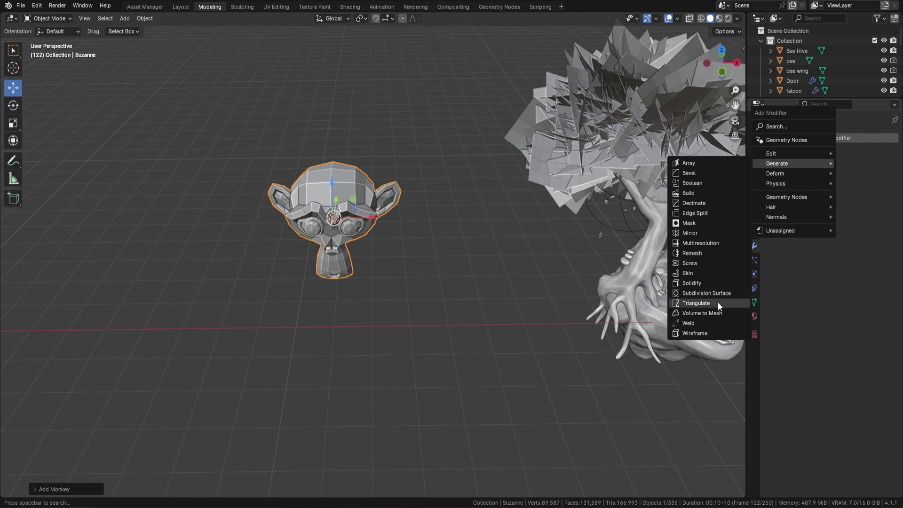
click(707, 293)
right_click(409, 211)
click(411, 208)
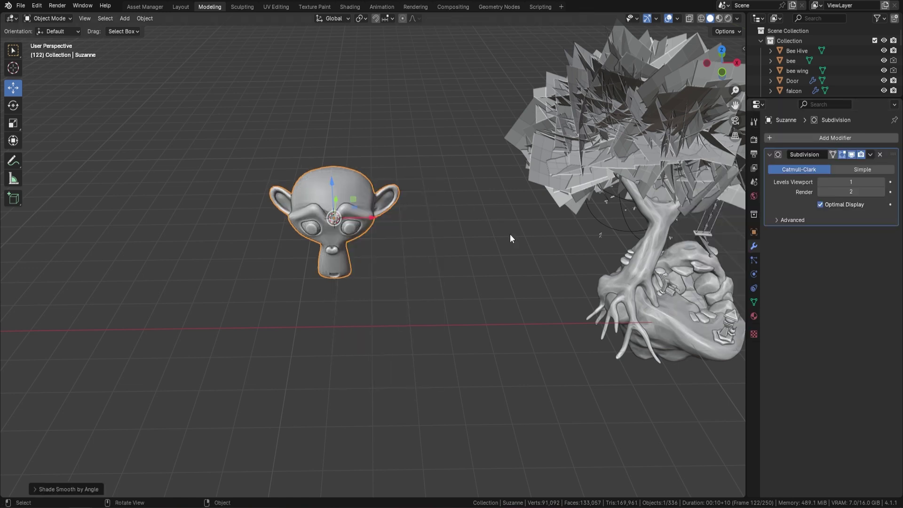
middle_drag(510, 238, 481, 214)
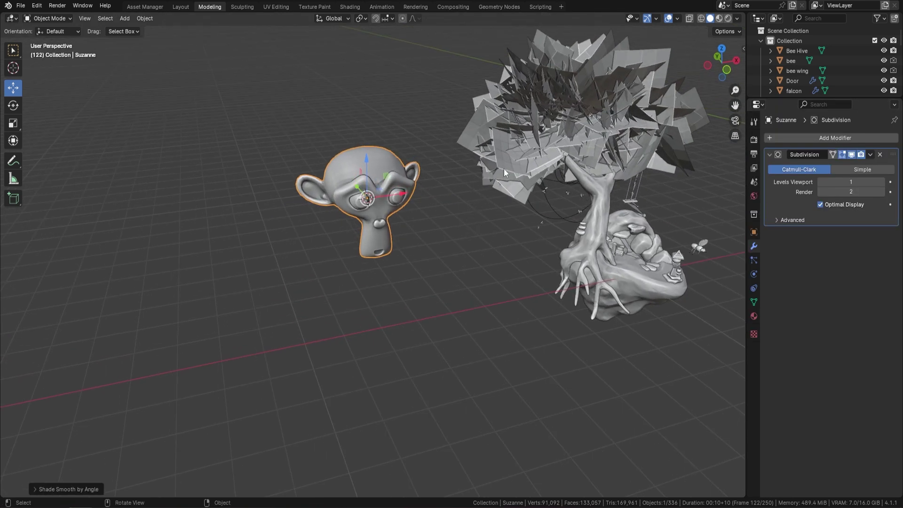
key(shift+a)
Step: Add a plane scaled up around Suzanne and apply all its transforms
mouse_move(450, 185)
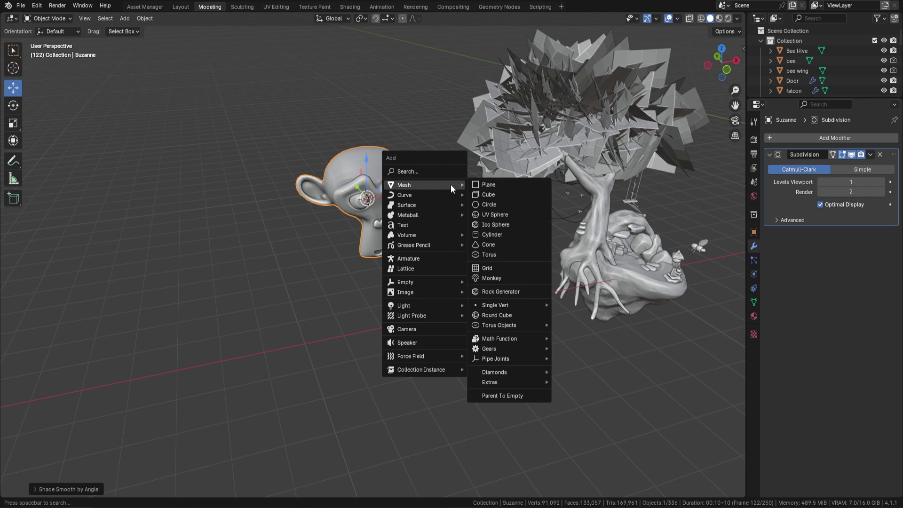
click(497, 183)
key(s)
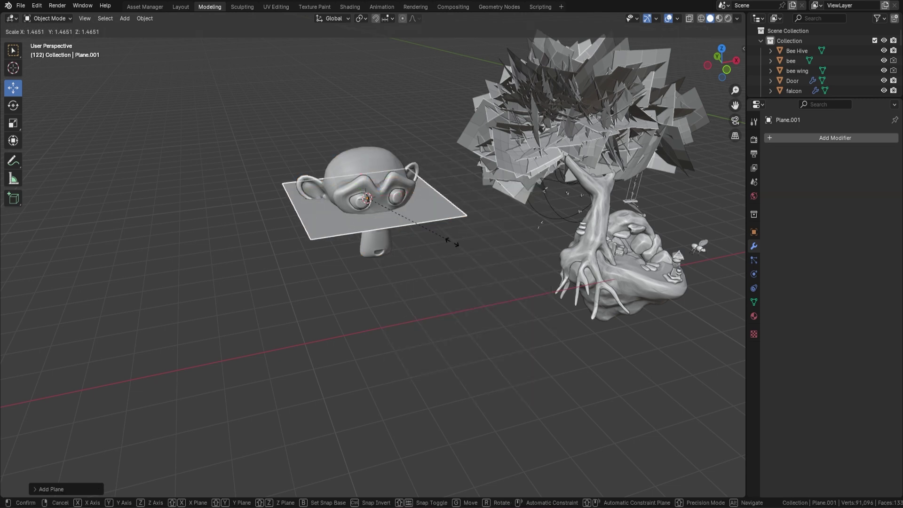
click(513, 243)
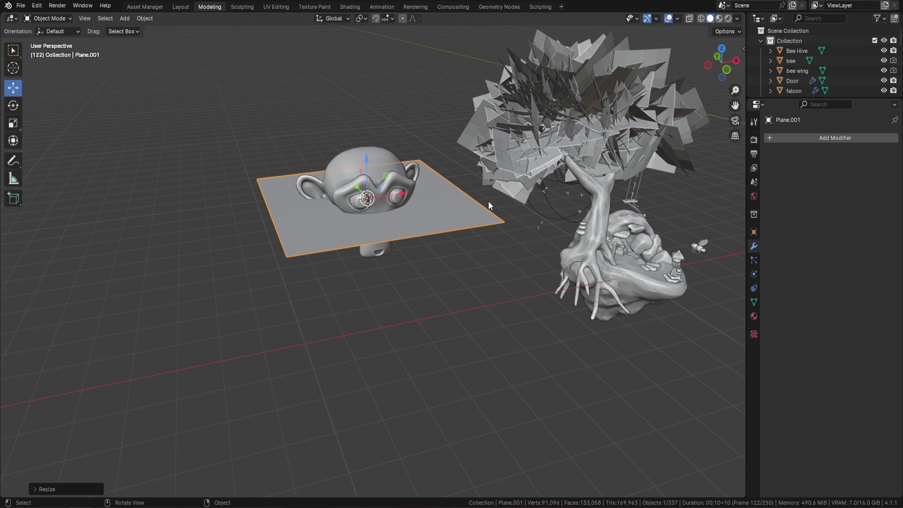
key(ctrl+a)
click(458, 228)
Step: Set the plane's origin to geometry and move it into a new 'Tutorial' collection
right_click(468, 210)
mouse_move(434, 243)
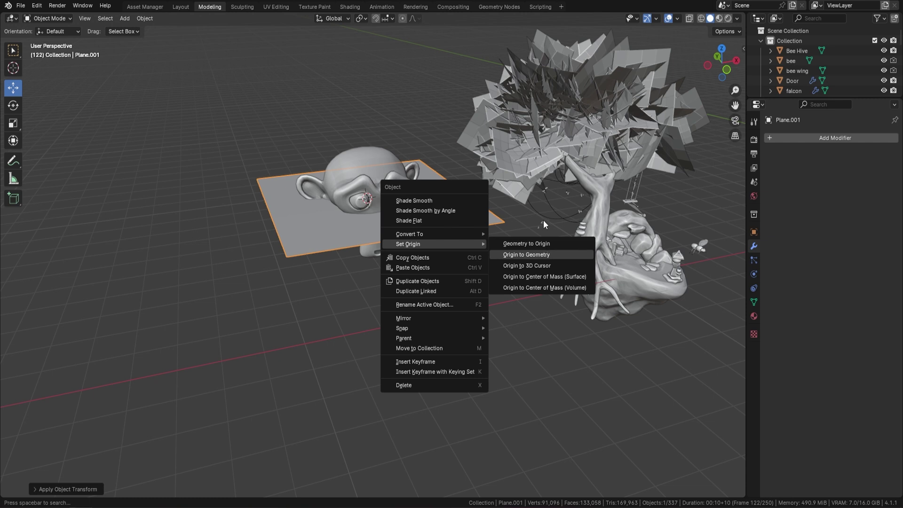
click(547, 252)
key(m)
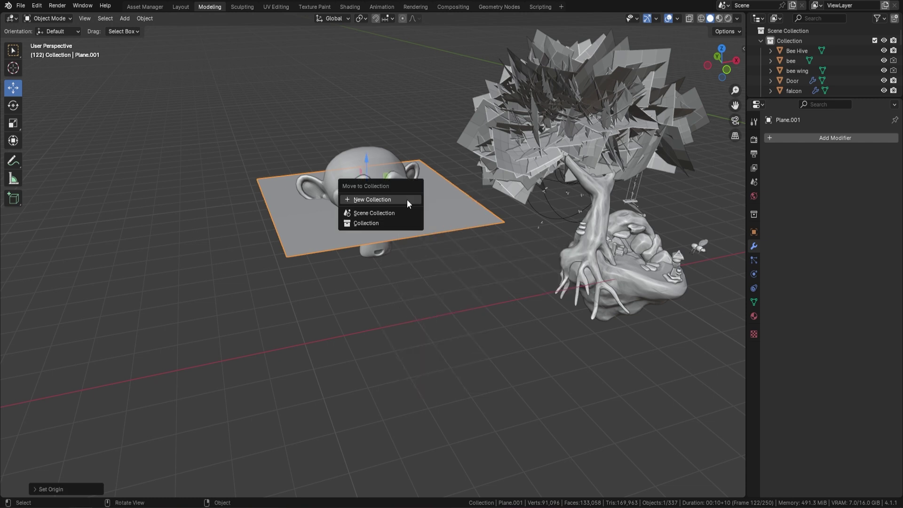
click(401, 199)
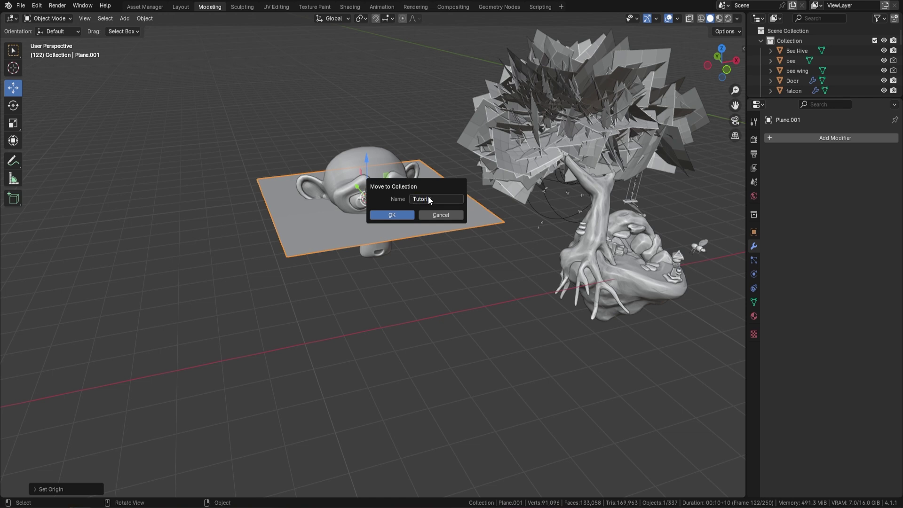
text(Tutorial)
key(Return)
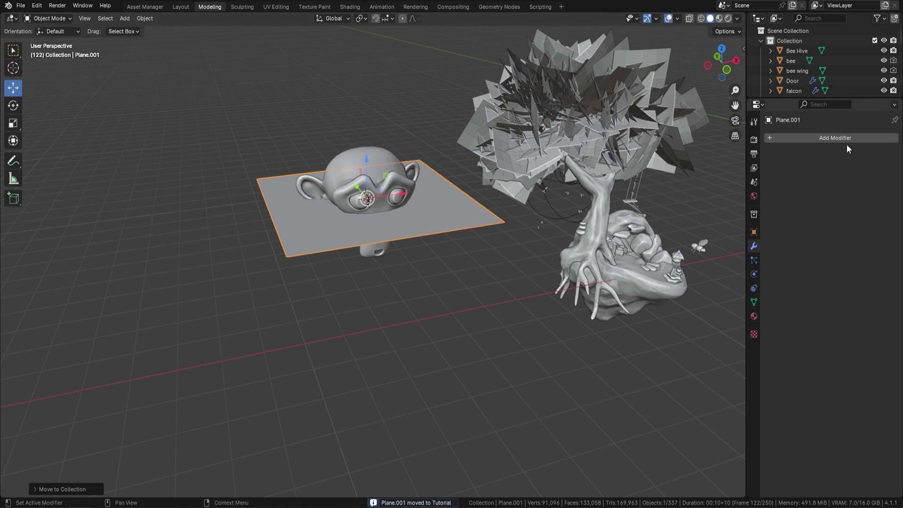
Step: Add a Geometry Nodes modifier to Plane.001 and assign the FlockFollow node group
click(830, 136)
mouse_move(830, 136)
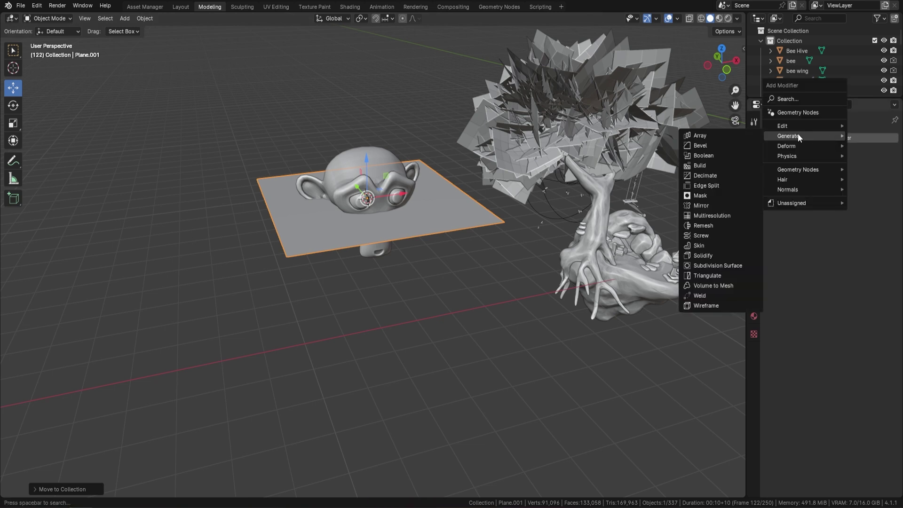
click(799, 112)
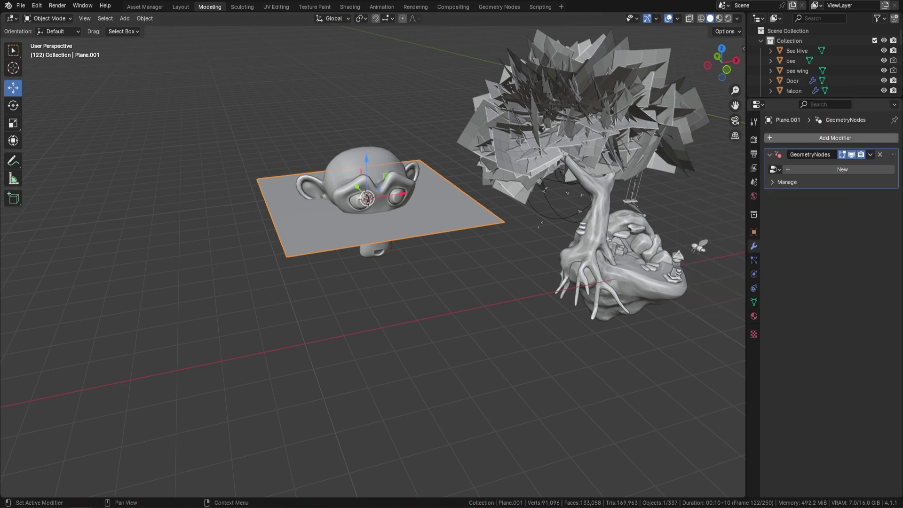
click(778, 171)
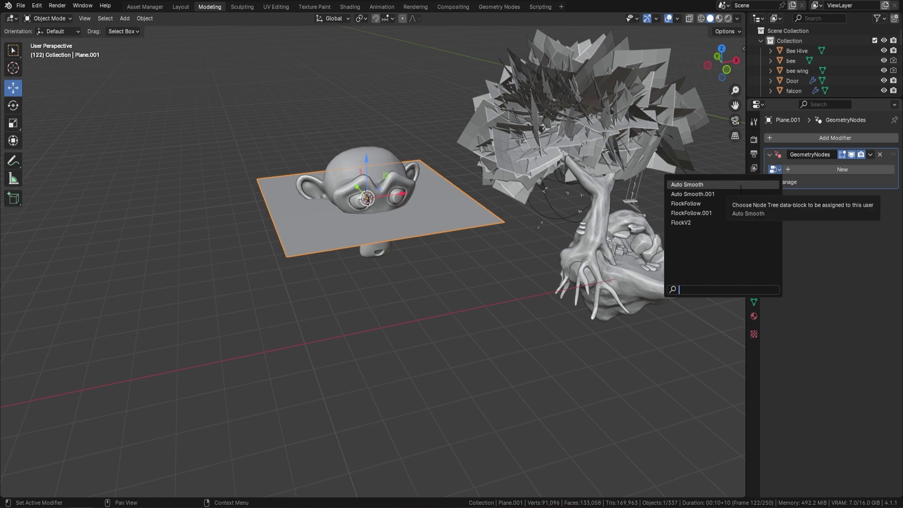
click(705, 204)
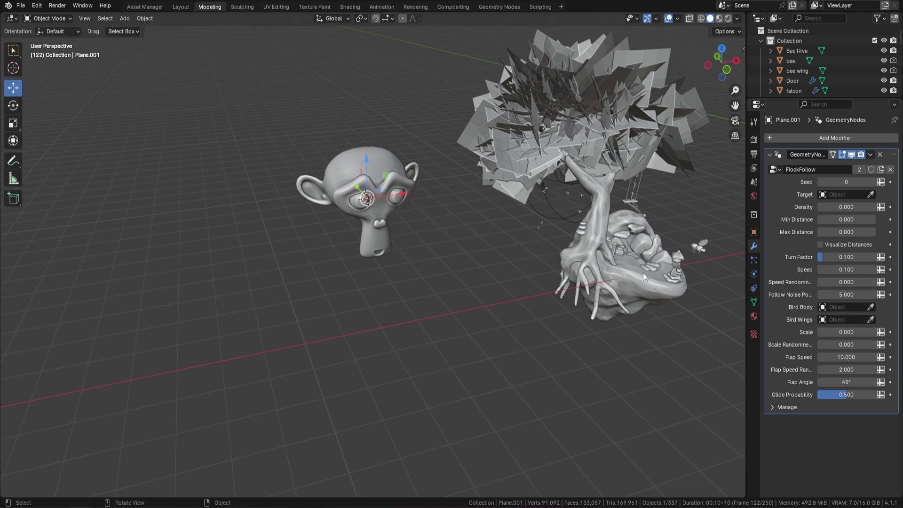
Step: Set the FlockFollow Target to Suzanne and Density to 30
click(870, 194)
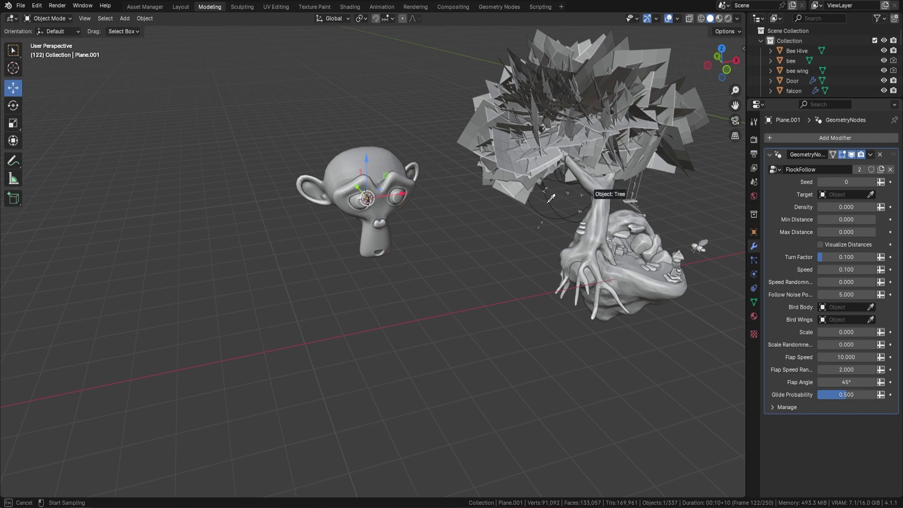
click(389, 165)
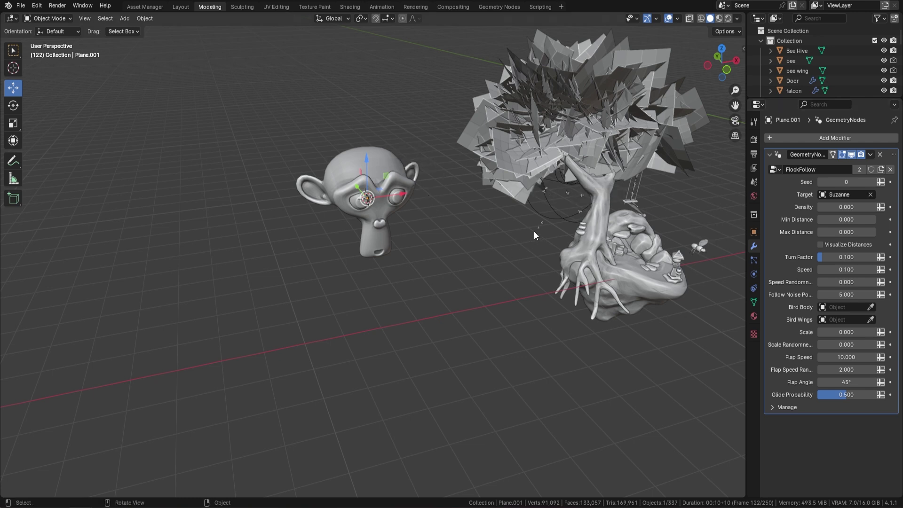
click(845, 207)
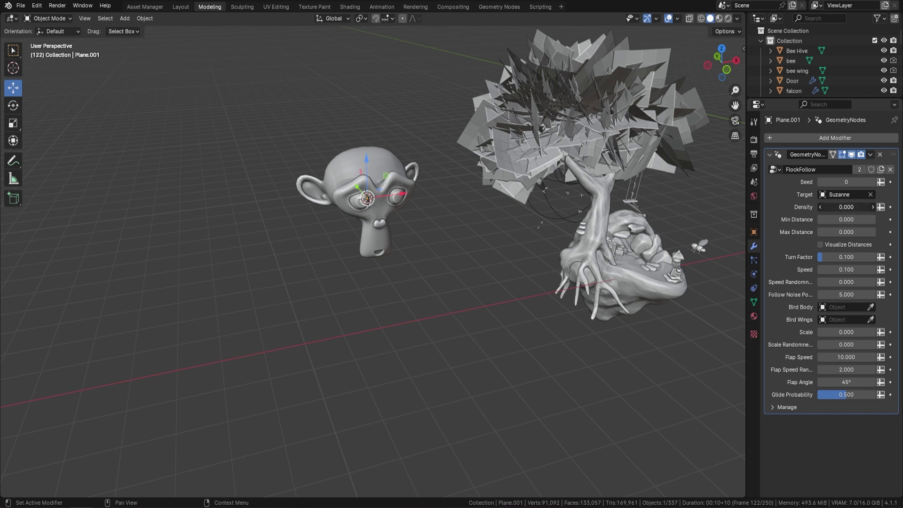
text(3)
Step: Set Min/Max Distance to 1.08 and 3.71, shown as spheres, and Turn Factor 0.2
drag(846, 219, 687, 215)
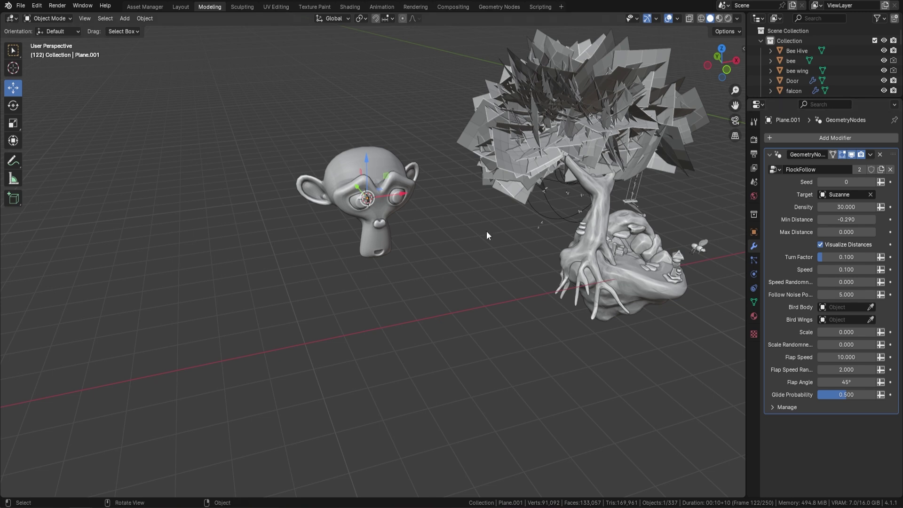
scroll(427, 199, up, 2)
drag(847, 220, 875, 220)
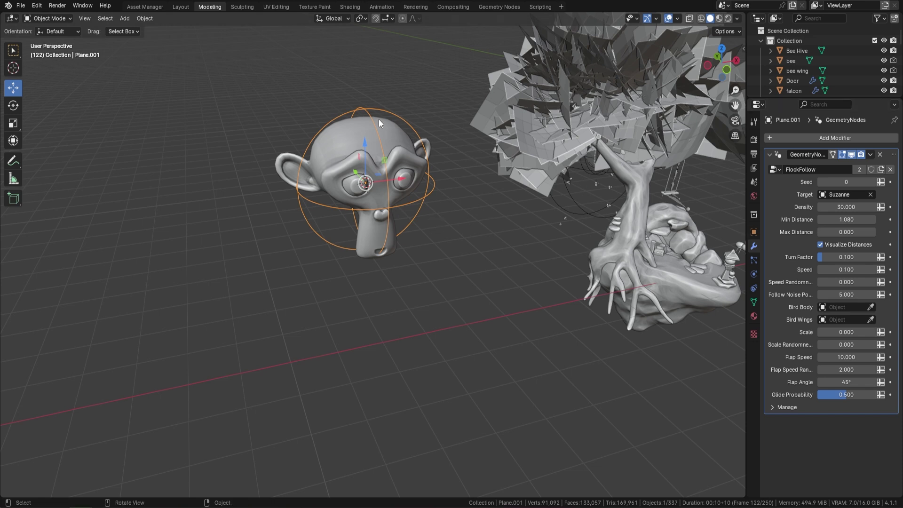
drag(846, 232, 901, 232)
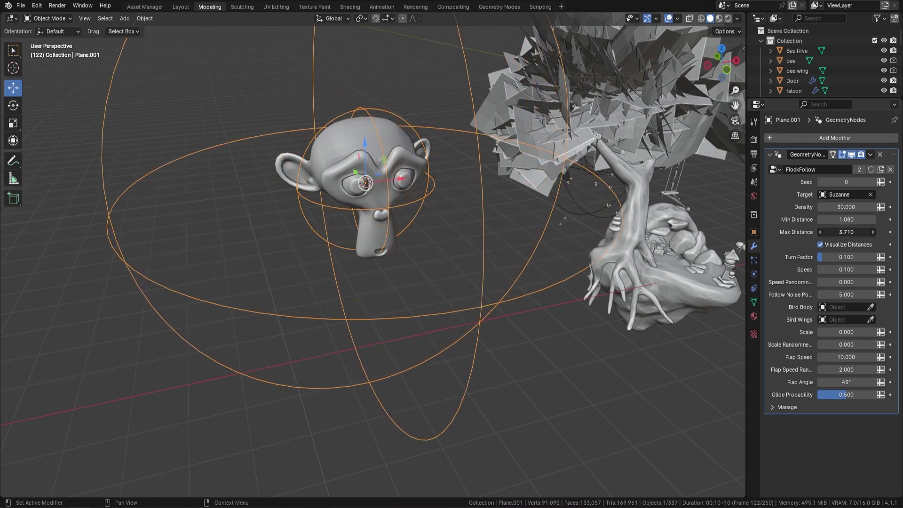
middle_drag(382, 157, 324, 95)
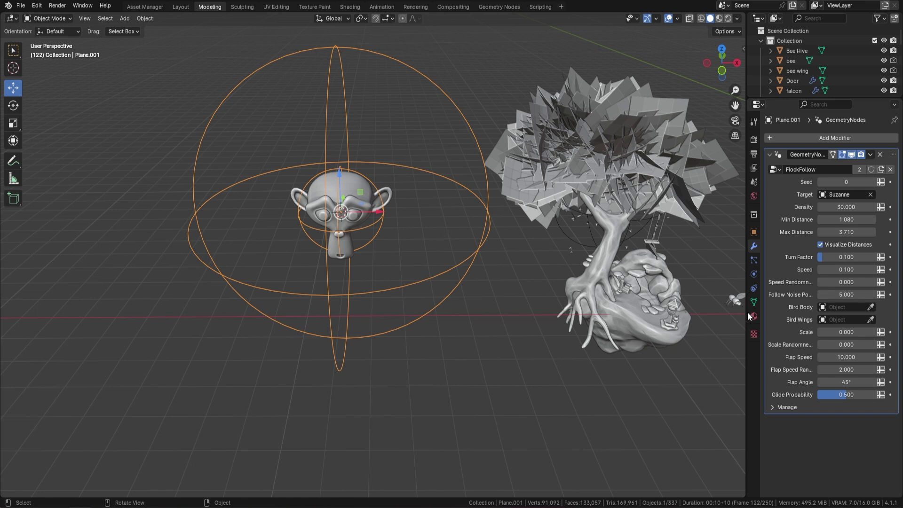
click(846, 257)
text(0.2)
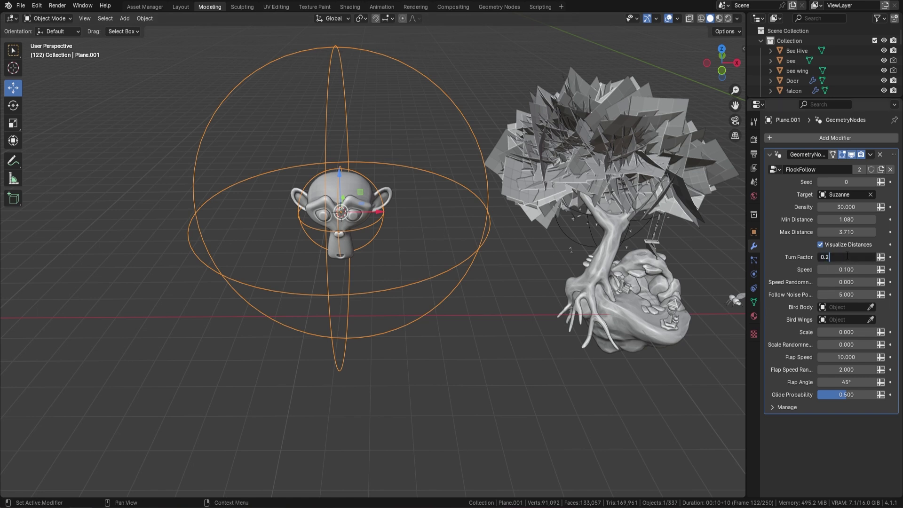
key(Return)
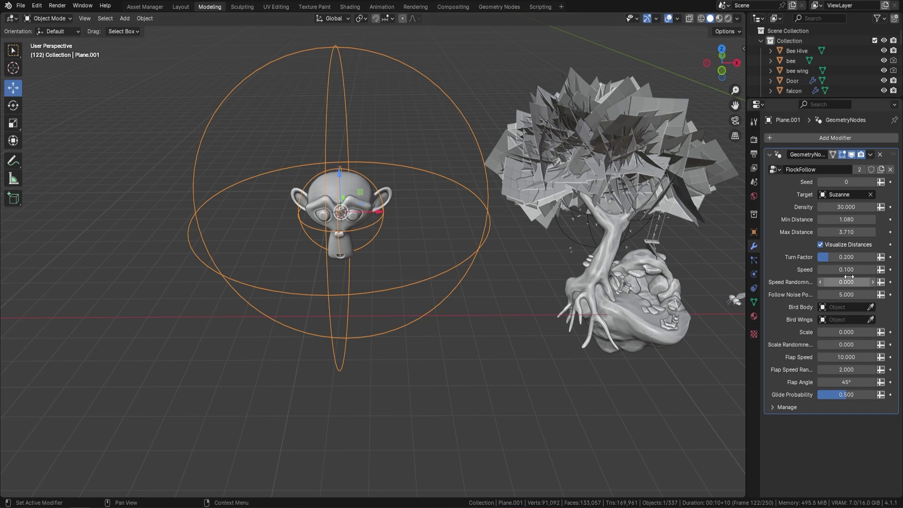
Step: Set Follow Noise Power to 0
click(868, 294)
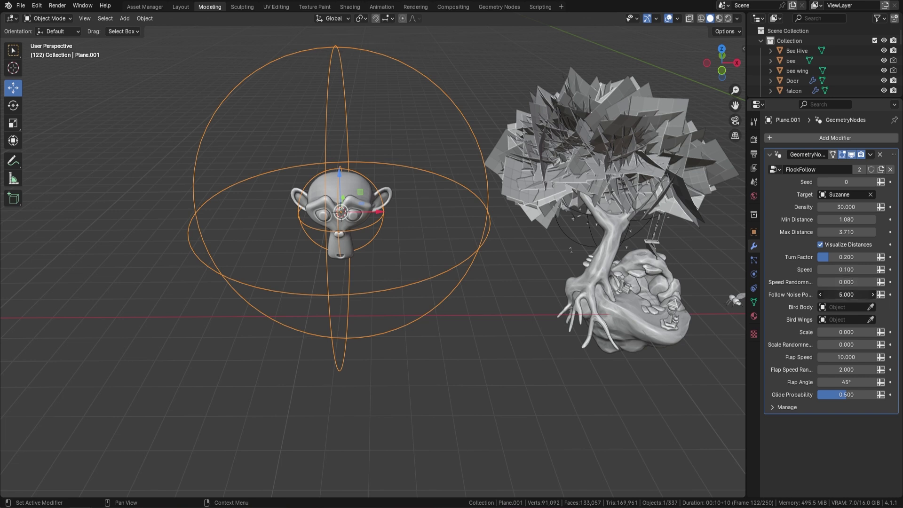
text(0)
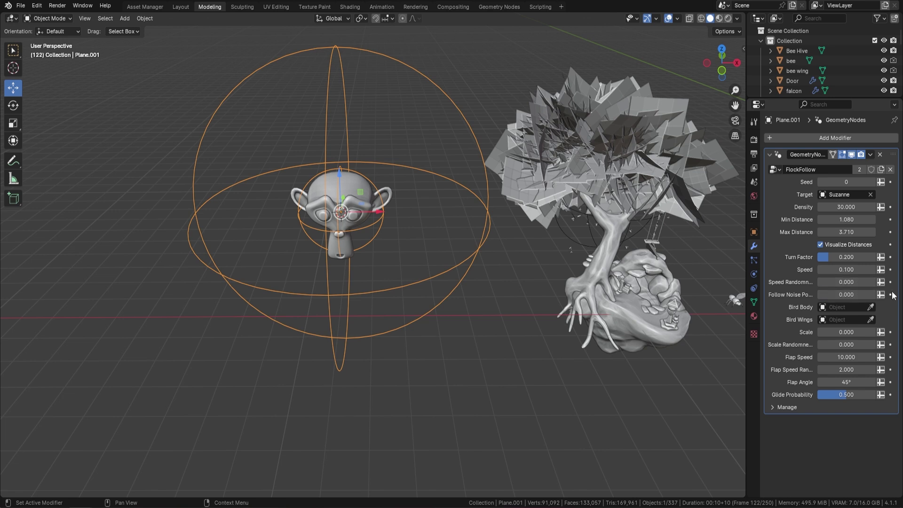
key(Return)
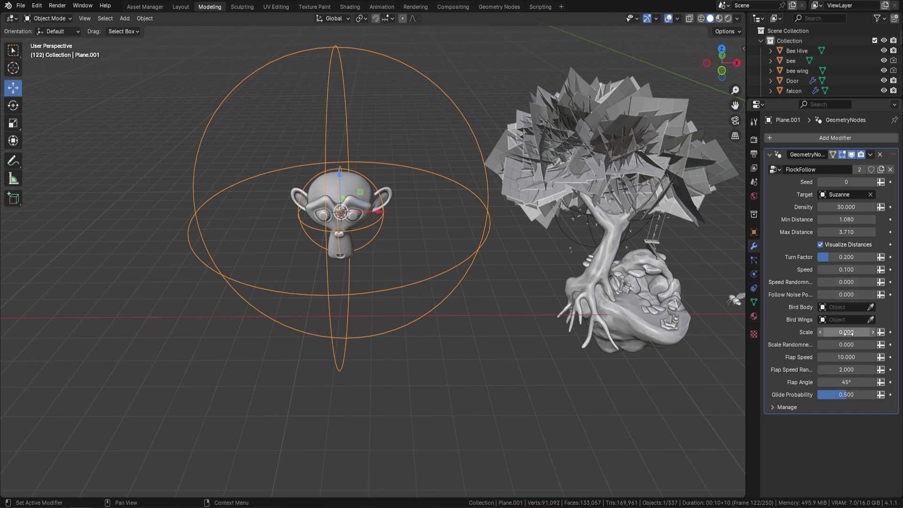
Step: Set the flock Scale to 0.3
click(846, 332)
text(0)
key(Return)
click(852, 332)
text(0.3)
key(Return)
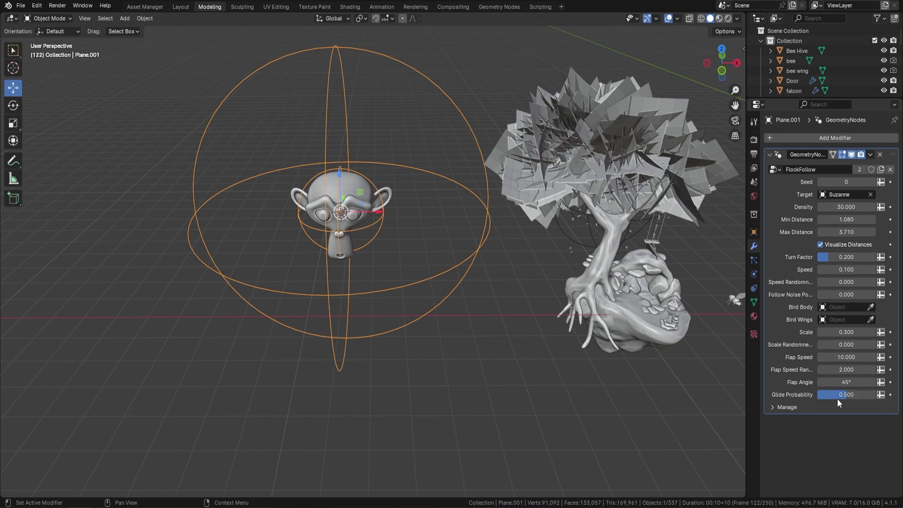
Step: Drop Glide Probability to 0
drag(845, 394, 808, 394)
middle_drag(554, 304, 495, 272)
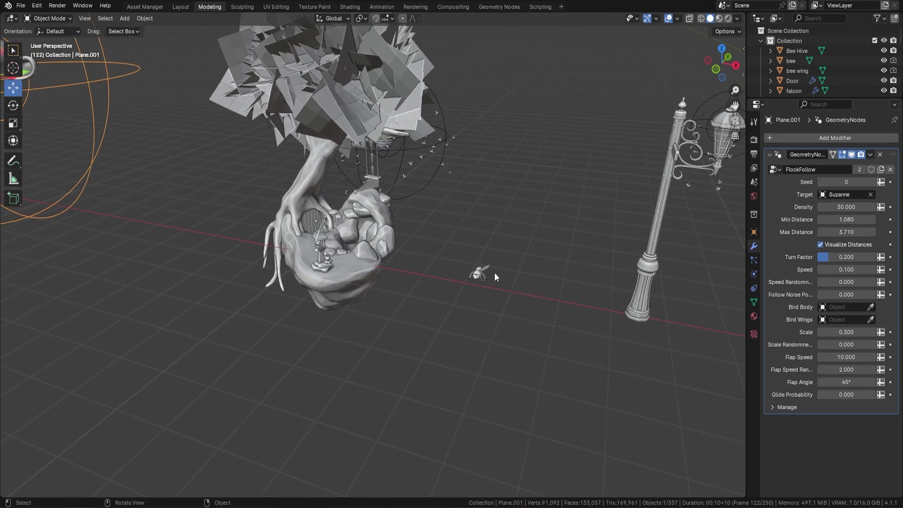
scroll(495, 273, up, 5)
Step: Use the bee as Bird Body and the bee wing as Bird Wings
click(869, 307)
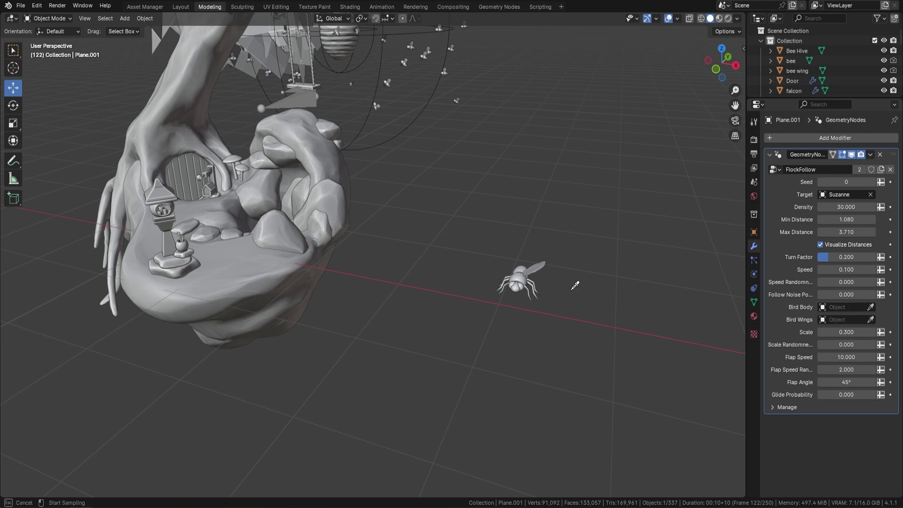
click(519, 282)
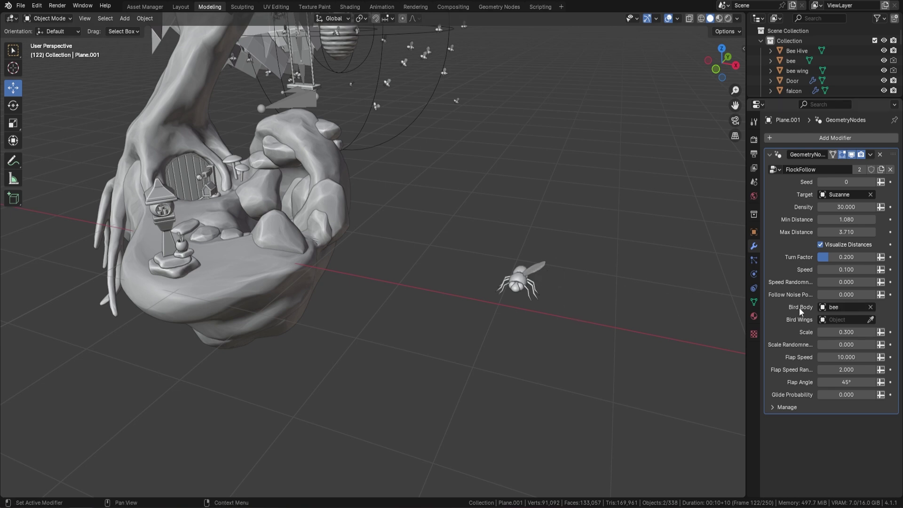
click(870, 319)
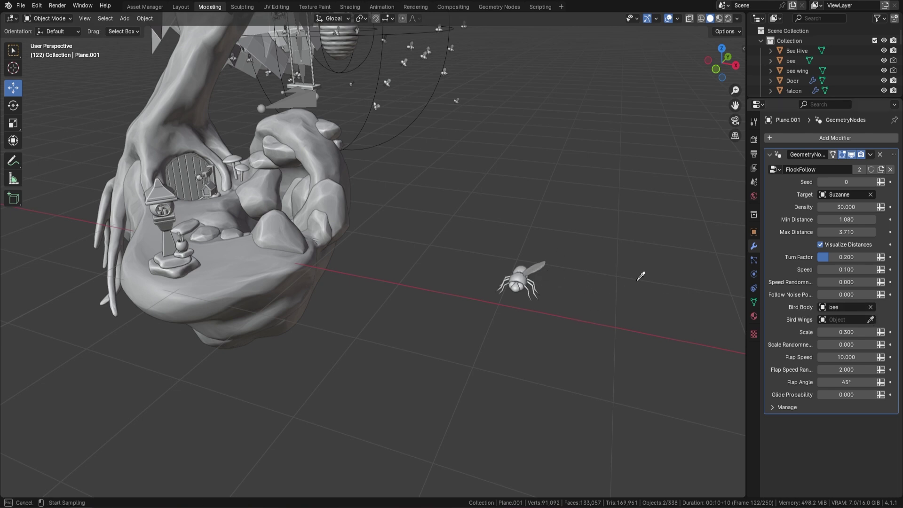
click(543, 260)
middle_drag(589, 241, 388, 258)
scroll(327, 229, down, 3)
shift+middle_drag(327, 230, 453, 248)
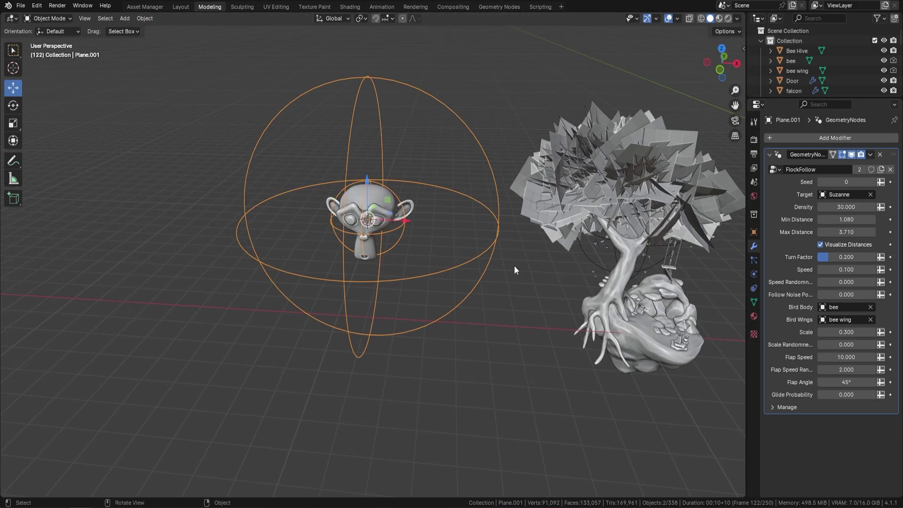
Step: Switch to the Layout workspace, frame Suzanne and play the animation to watch the swarm
click(182, 7)
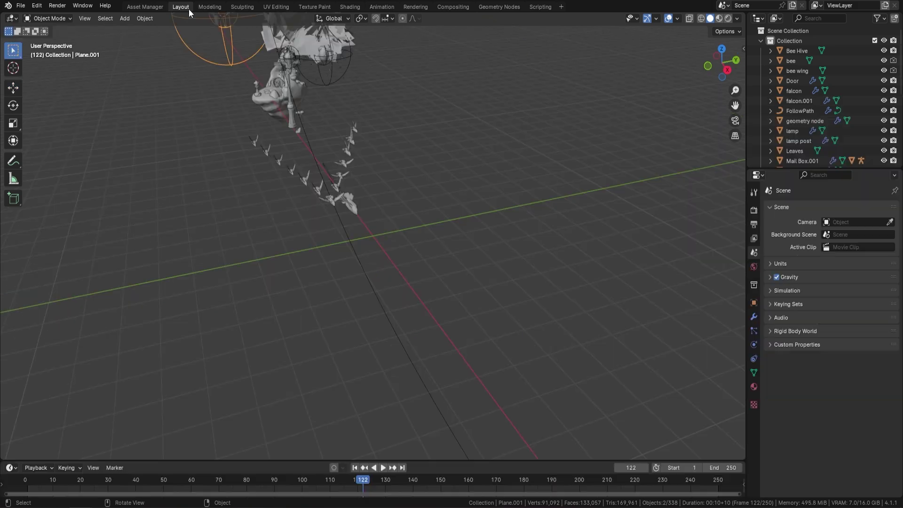
middle_drag(458, 230, 431, 235)
key(KP_Decimal)
scroll(348, 264, down, 3)
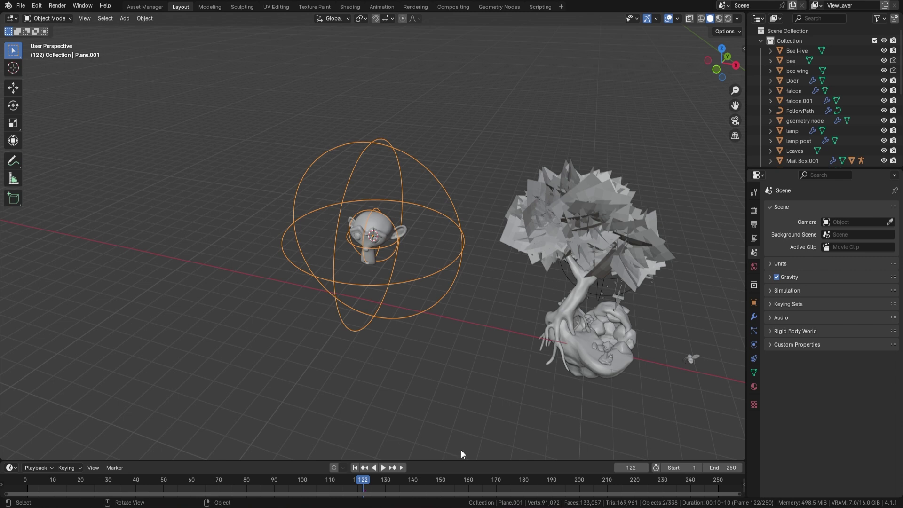
scroll(405, 264, up, 3)
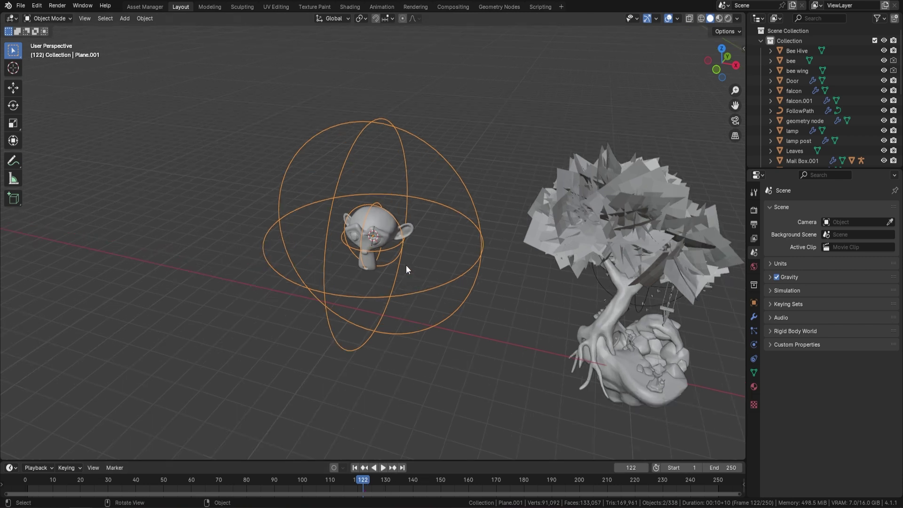
key(space)
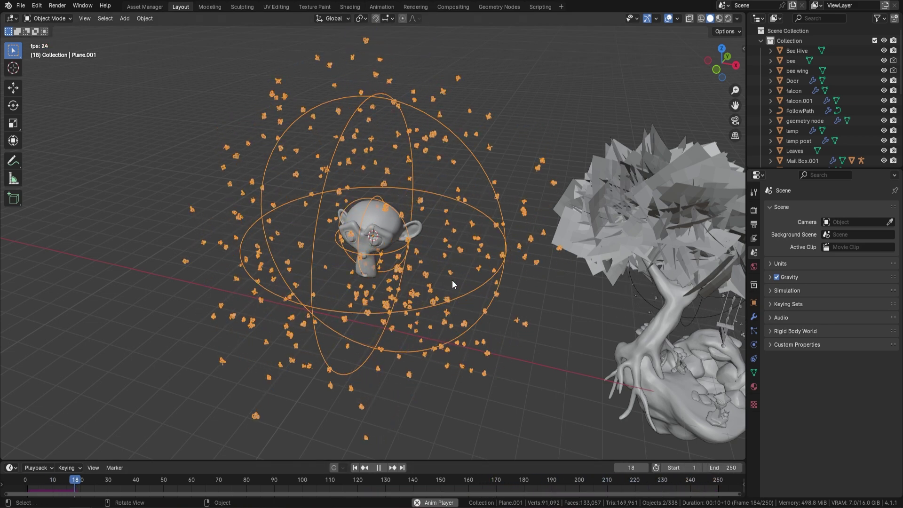
click(433, 231)
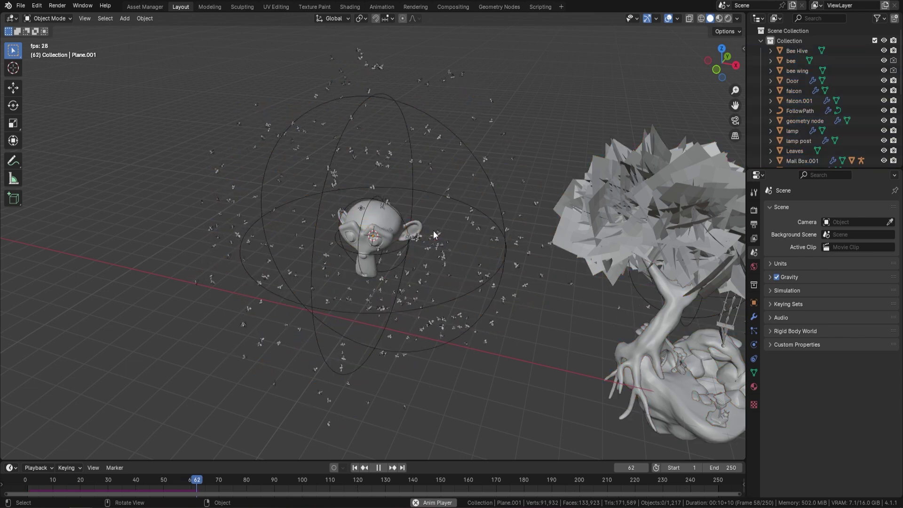
scroll(433, 241, up, 2)
scroll(427, 244, down, 3)
middle_drag(428, 245, 449, 244)
scroll(472, 244, down, 2)
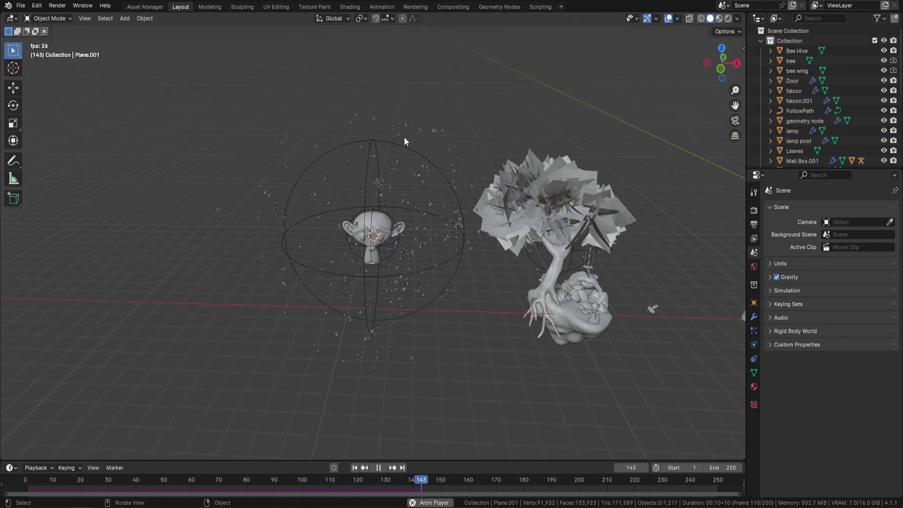
scroll(430, 245, up, 1)
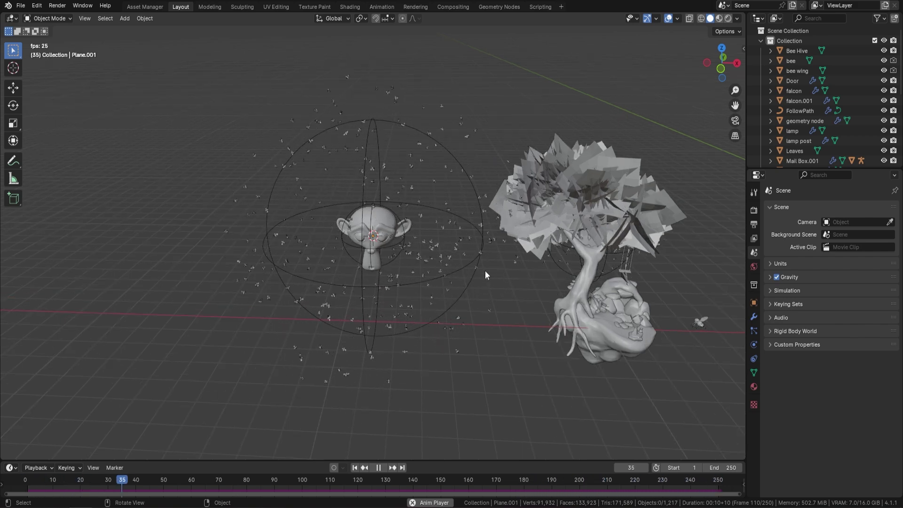
Step: Set the end frame to 500 and show the bee swarm's FlockFollow modifier settings
double_click(723, 467)
text(500)
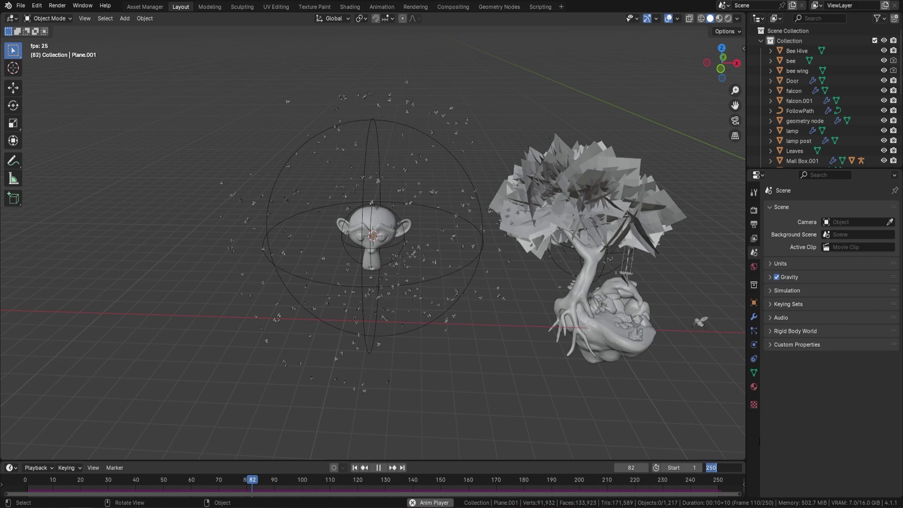
key(Return)
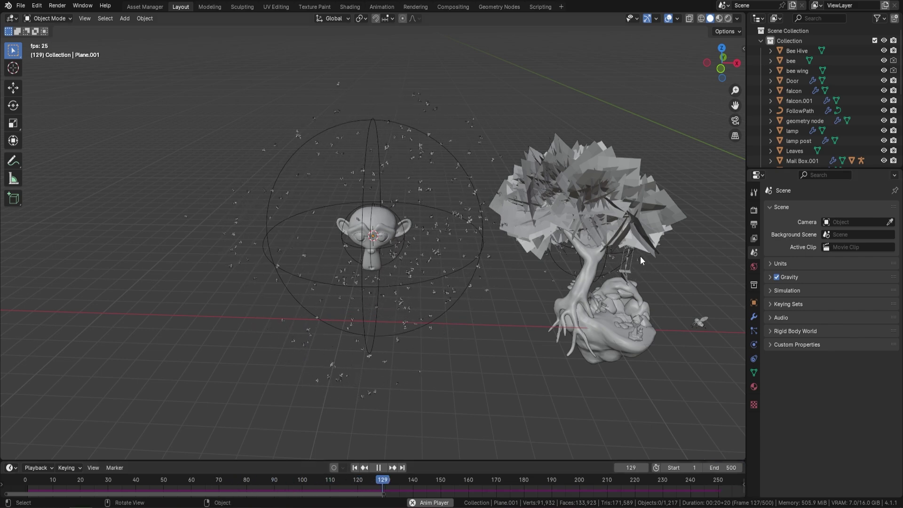
click(465, 264)
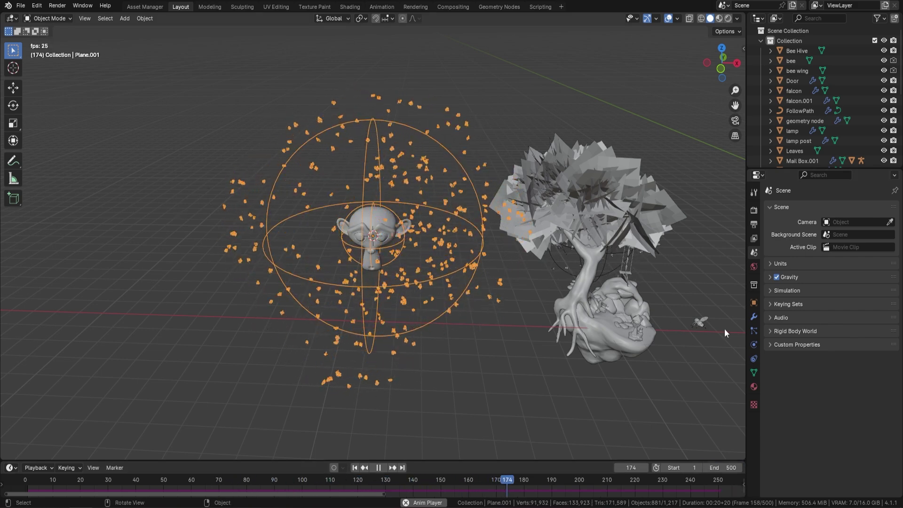
click(753, 317)
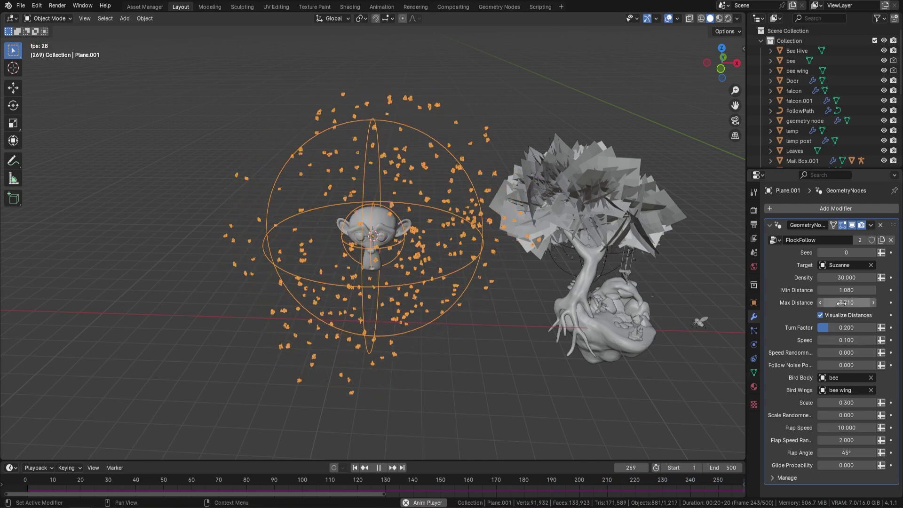
Step: Adjust the bee swarm's Max Distance, raising it to 7.94 and then lowering it
drag(843, 302, 884, 302)
scroll(503, 321, down, 3)
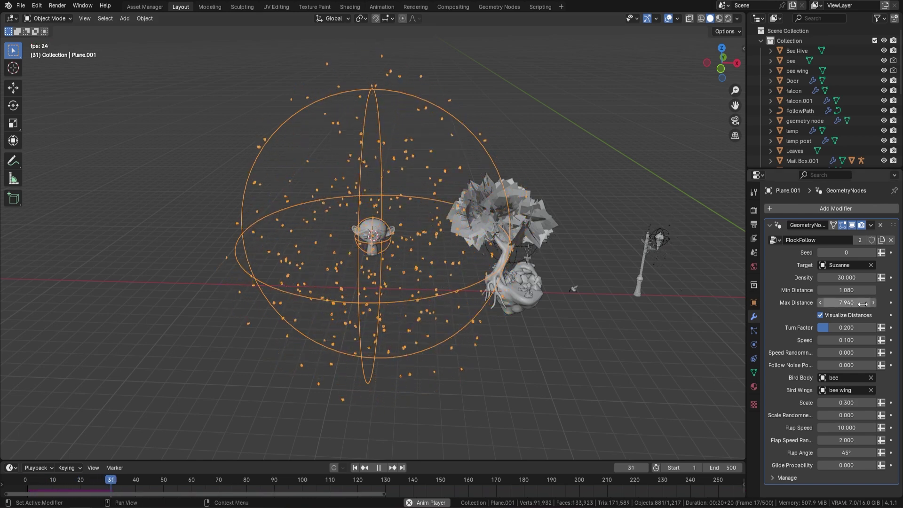
drag(830, 302, 747, 303)
scroll(431, 252, up, 3)
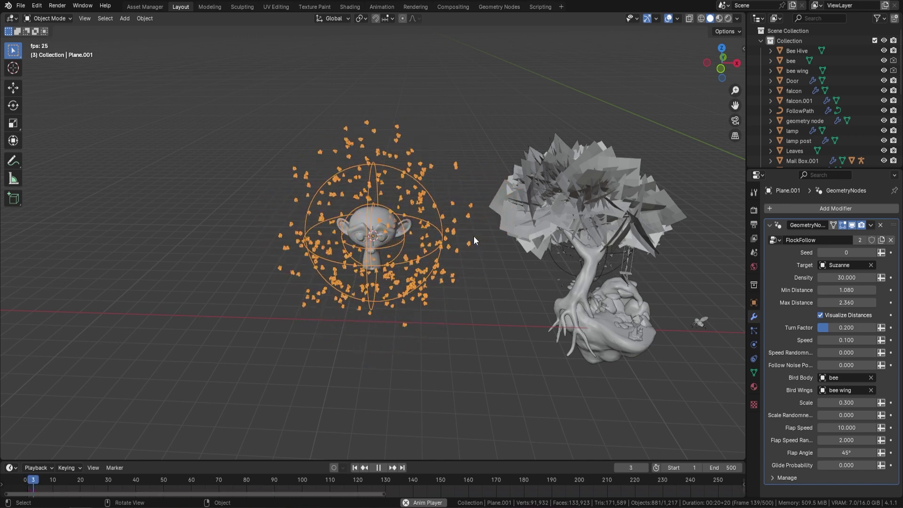
Step: Set the bee swarm's Density to 5
click(842, 277)
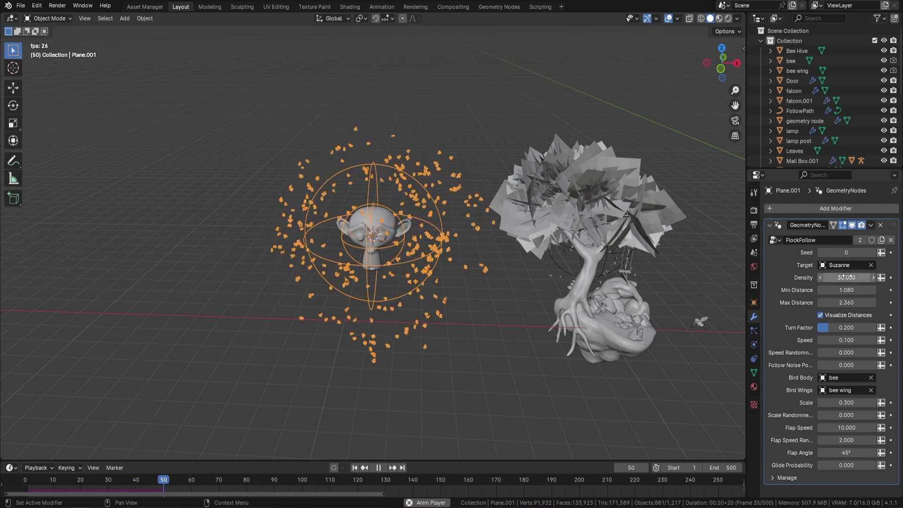
text(5)
key(Return)
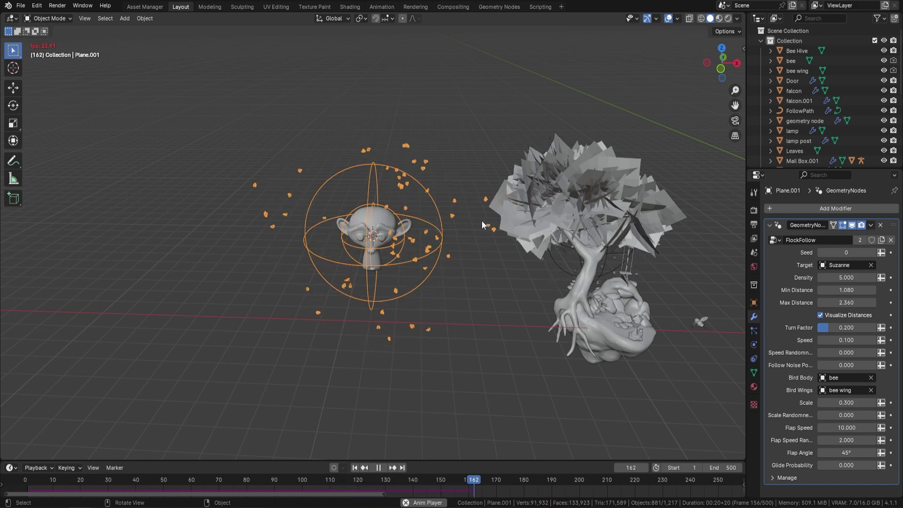
scroll(421, 230, up, 5)
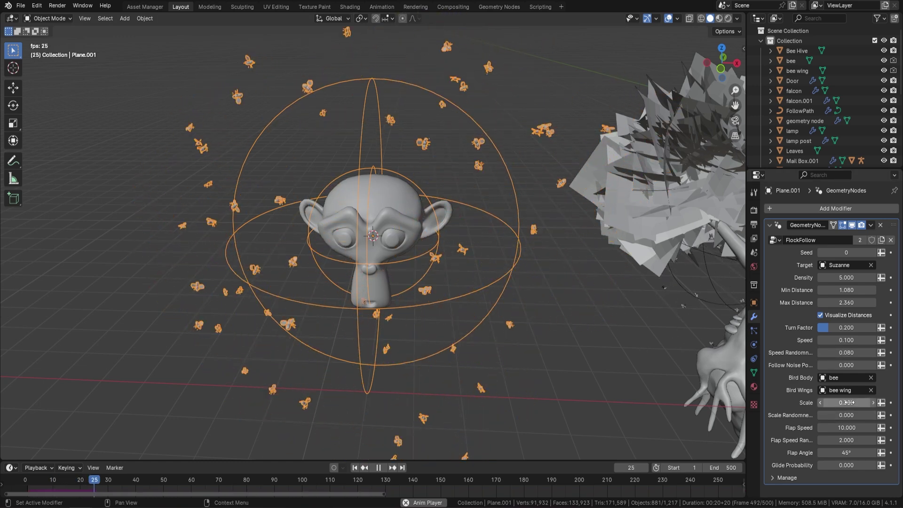
Step: Set bee Scale 0.65, Scale Randomness 0.42, Flap Speed Randomness 7.35 and Flap Angle 20°
drag(846, 403, 867, 415)
click(820, 415)
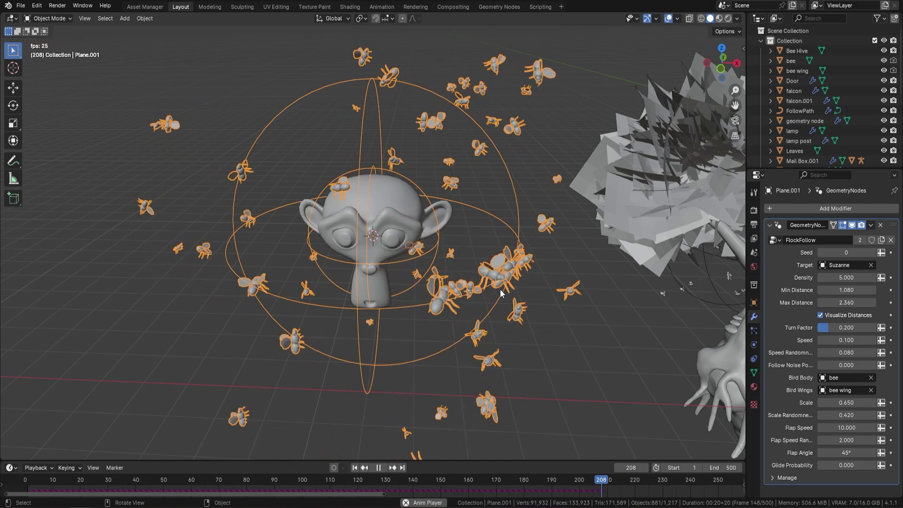
drag(841, 440, 874, 439)
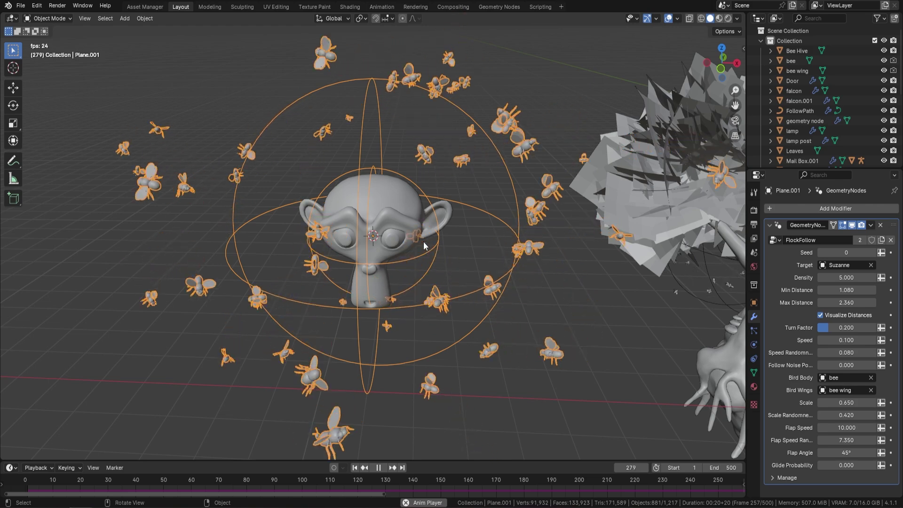
click(864, 452)
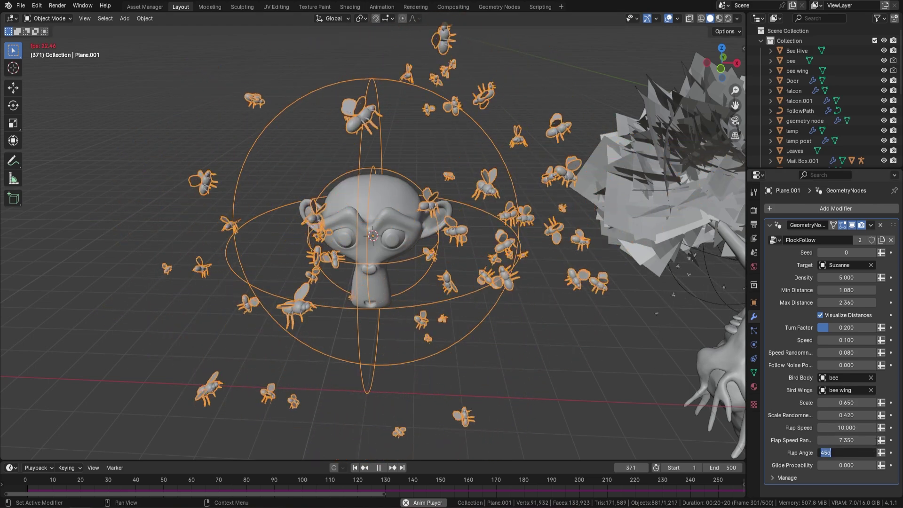
text(20)
key(Return)
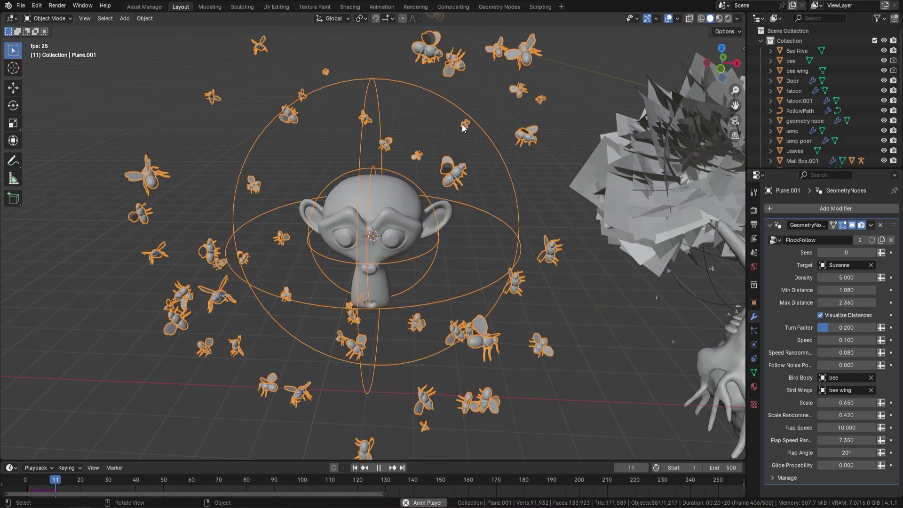
Step: Orbit toward the tree and lamp post and select the bee model
scroll(565, 278, down, 6)
middle_drag(531, 246, 527, 267)
scroll(465, 271, up, 4)
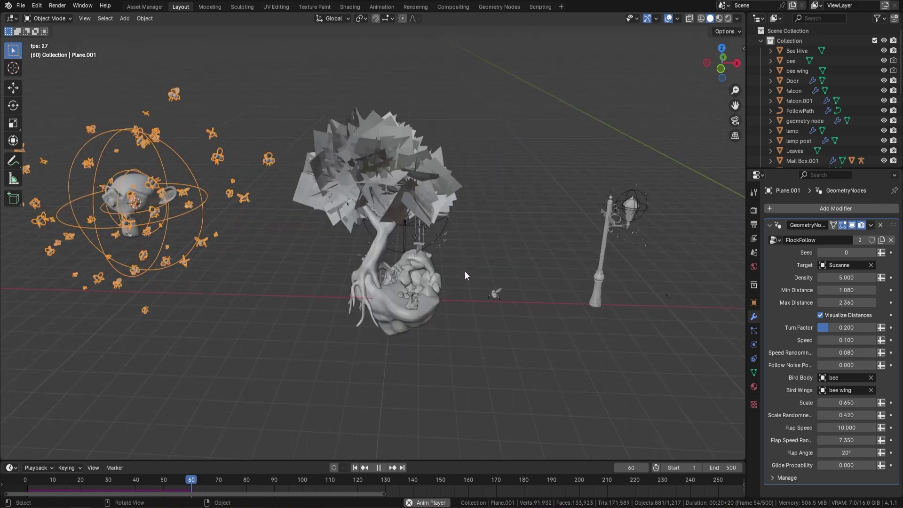
click(493, 296)
Step: Frame the lone bee, then zoom out and orbit back to Suzanne and the tree
key(KP_Decimal)
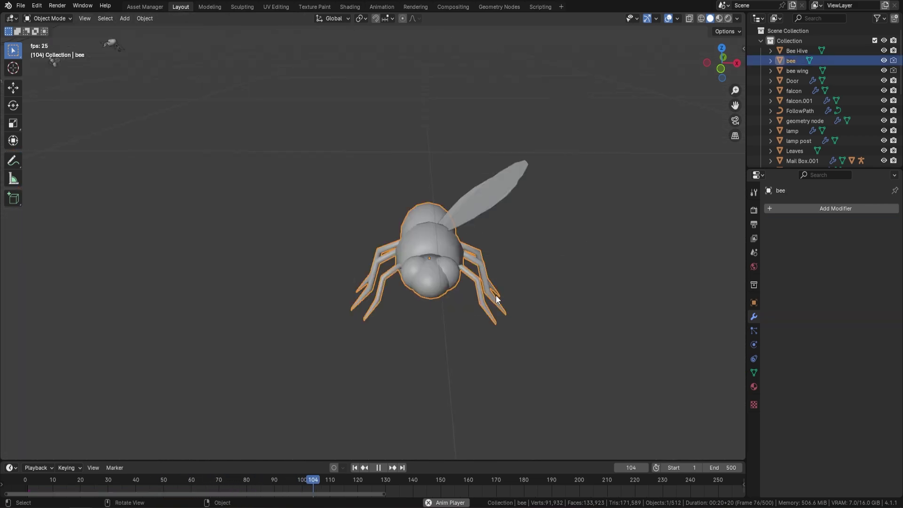
scroll(452, 254, down, 5)
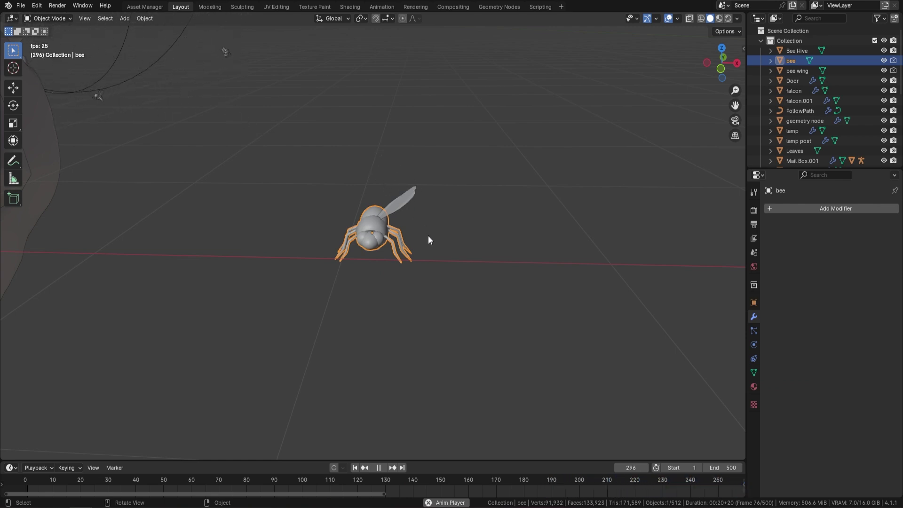
scroll(428, 236, down, 8)
shift+middle_drag(233, 216, 471, 289)
scroll(329, 274, up, 3)
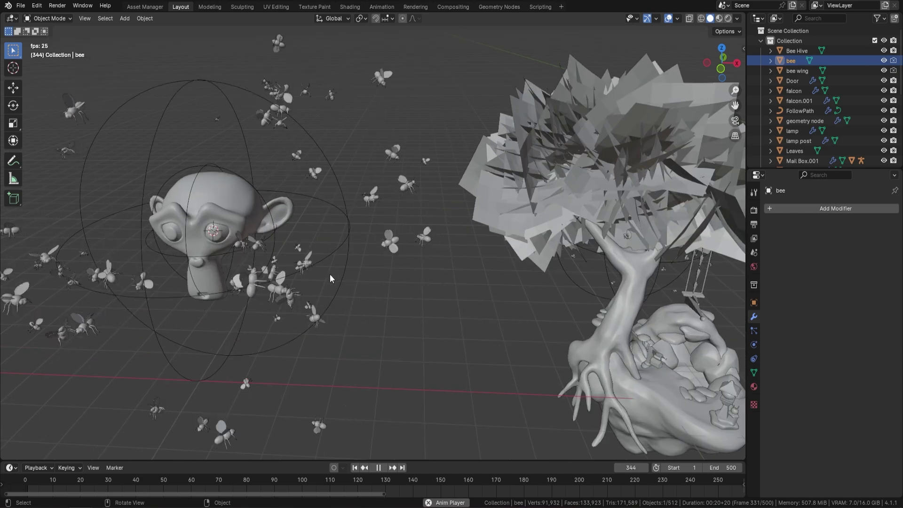
middle_drag(330, 273, 423, 235)
Step: Select the bee swarm, push Glide Probability near maximum and set bee Scale to 0.3
click(443, 161)
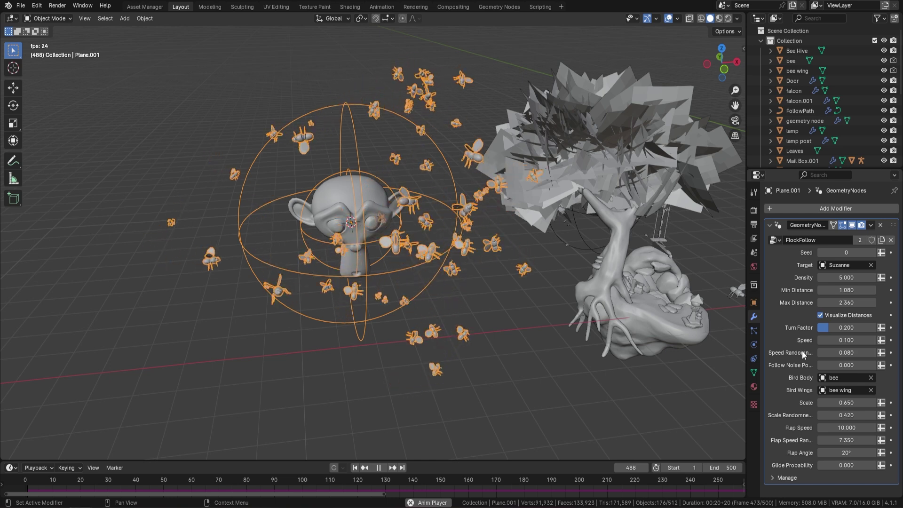
drag(862, 465, 893, 465)
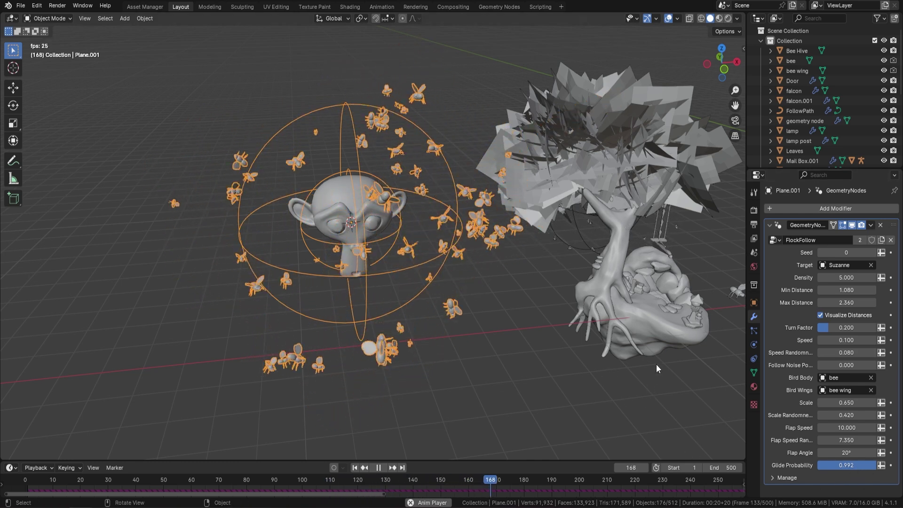
click(856, 402)
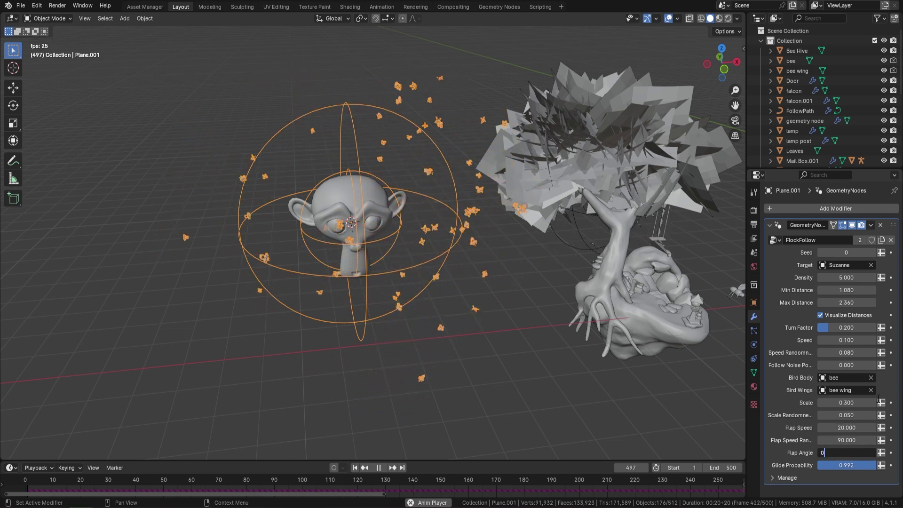
key(Return)
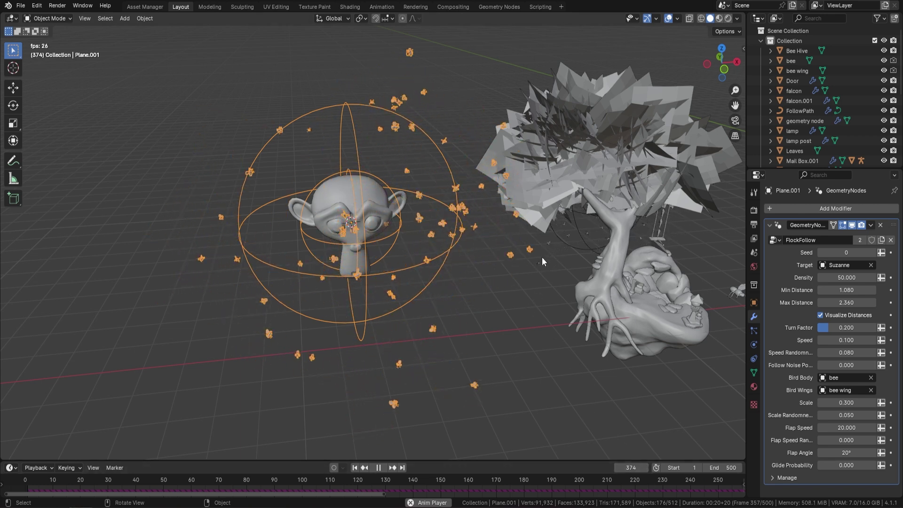
Step: Deselect the swarm, orbit toward the tree and switch to Rendered viewport shading
scroll(464, 242, down, 3)
click(457, 233)
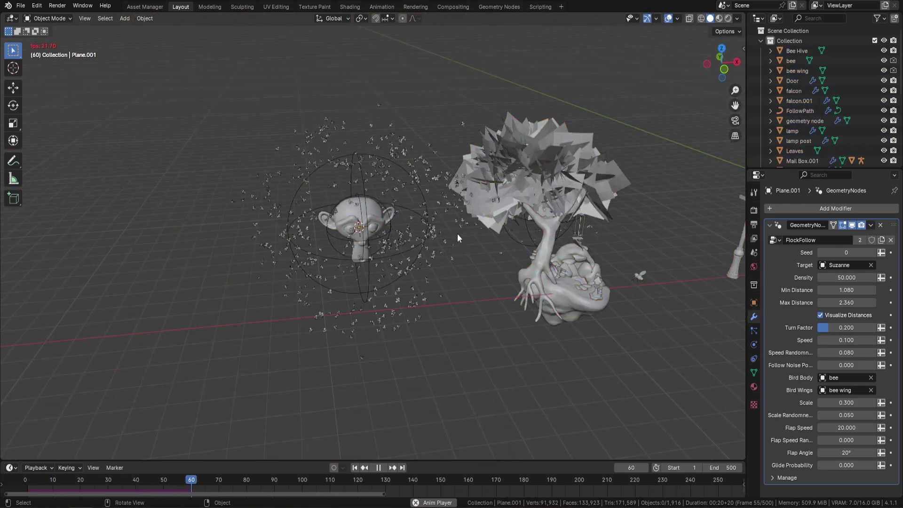
middle_drag(457, 233, 427, 216)
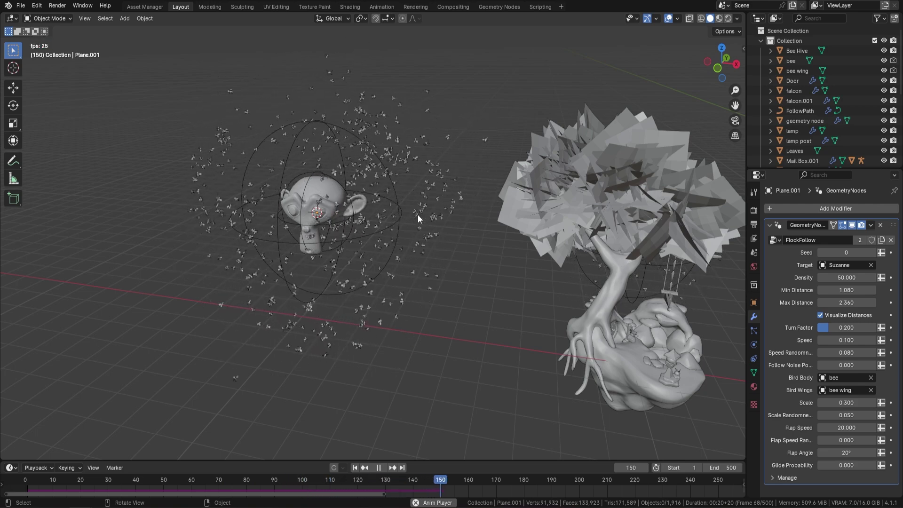
click(726, 19)
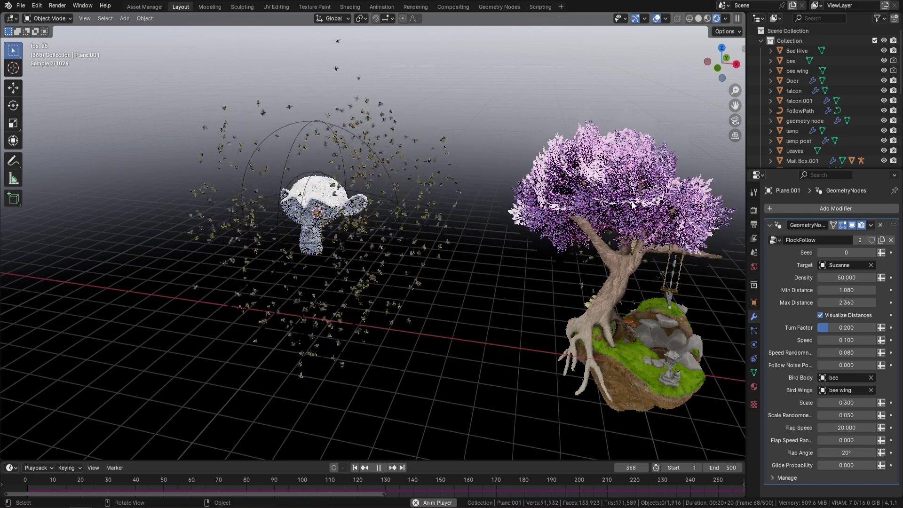
Step: Switch the render engine from Cycles to EEVEE in the render properties
click(754, 210)
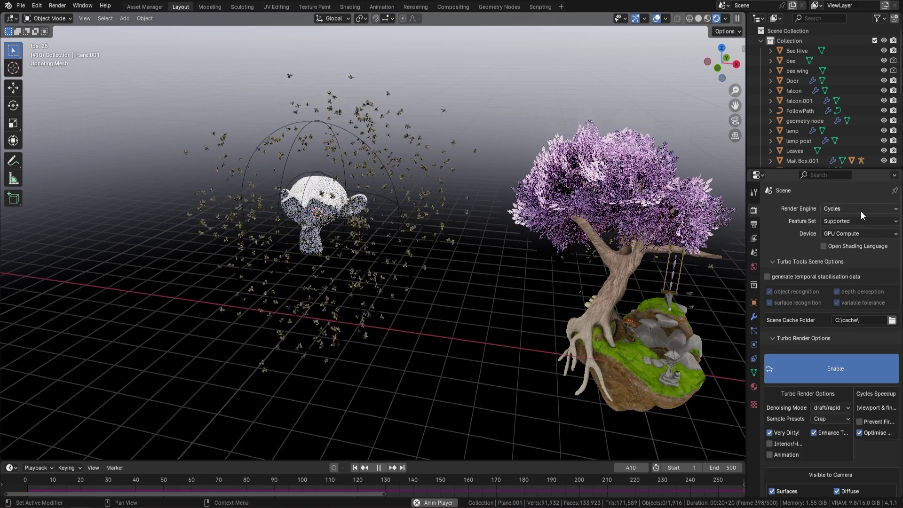
click(860, 211)
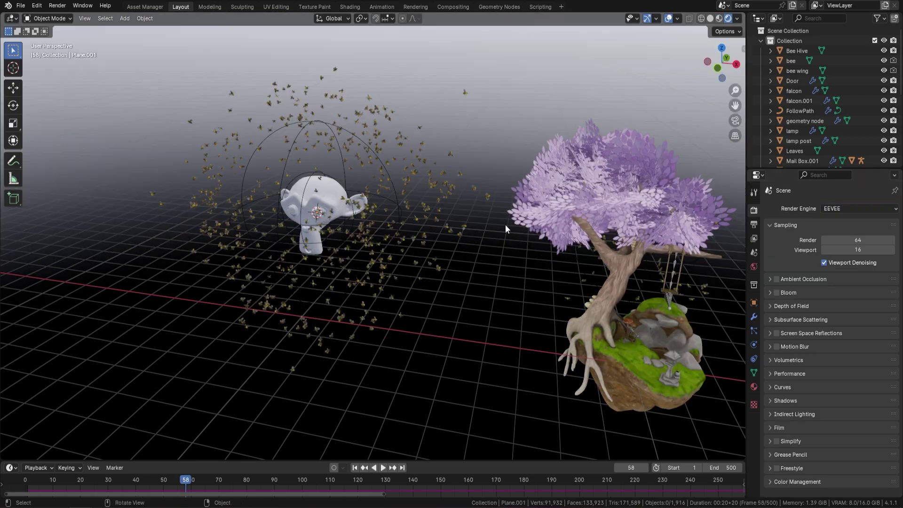
scroll(449, 193, up, 5)
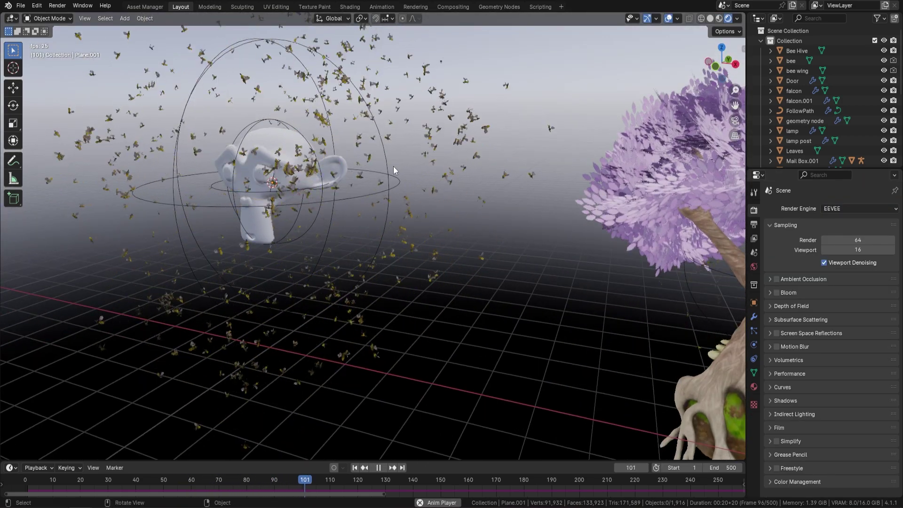
Step: Orbit and pan the view from Suzanne's swarm over to the lamp post
middle_drag(363, 170, 419, 176)
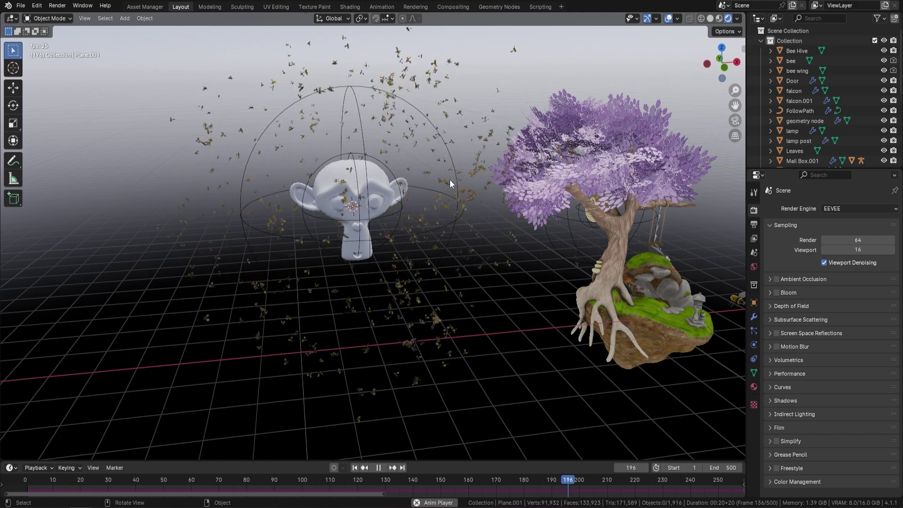
scroll(448, 187, down, 4)
middle_drag(448, 193, 415, 190)
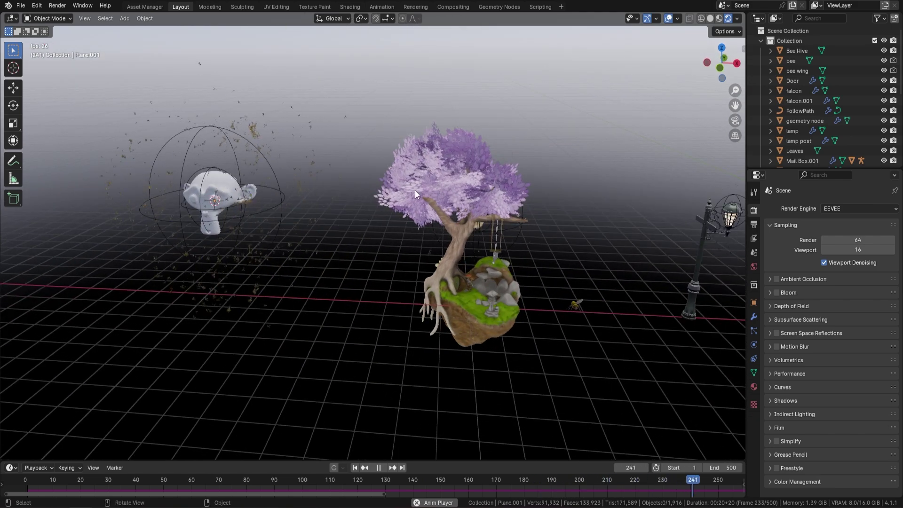
shift+middle_drag(564, 194, 308, 165)
scroll(365, 167, up, 3)
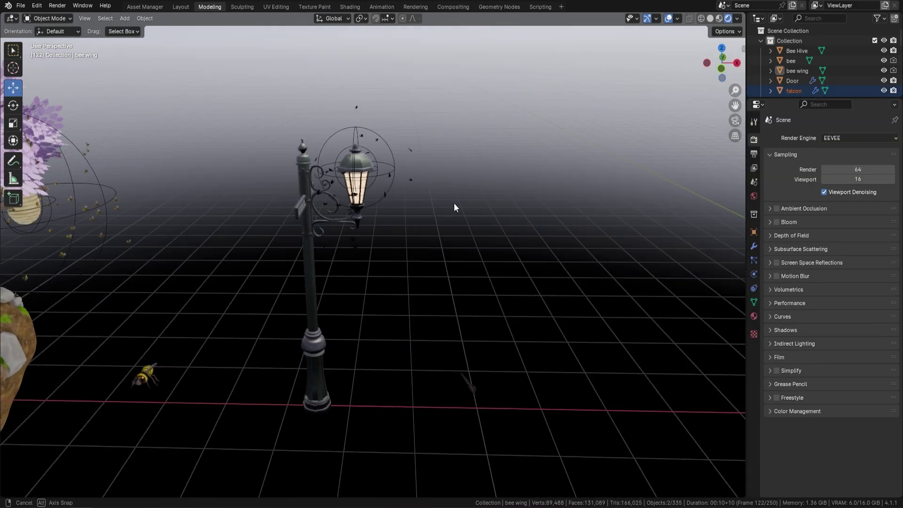
Step: Set the render engine to Cycles while viewing the lamp post from above
middle_drag(453, 202, 404, 166)
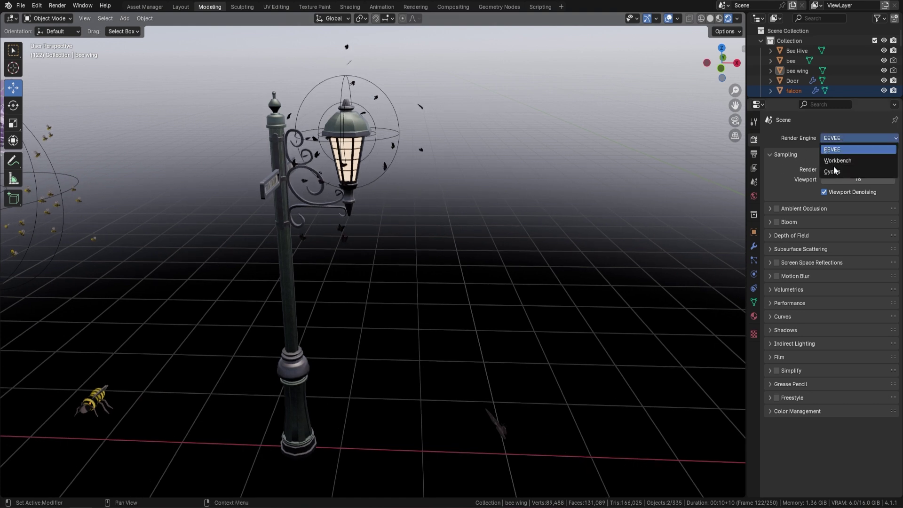
key(c)
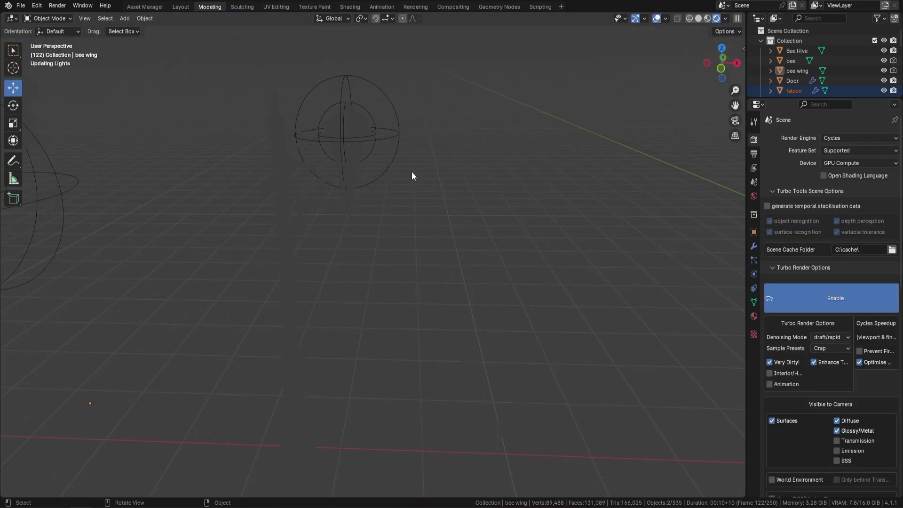
shift+middle_drag(411, 175, 453, 145)
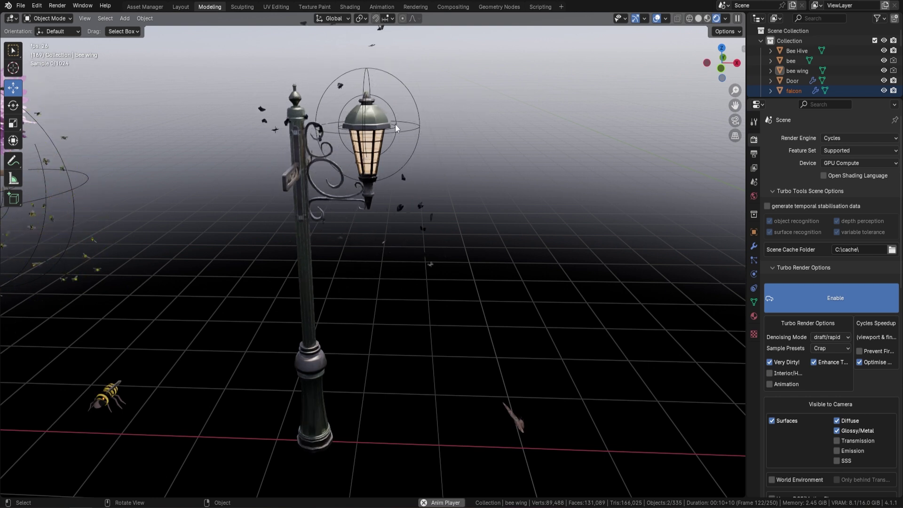
Step: Move the lamp head beside the post so the moths follow it
click(379, 120)
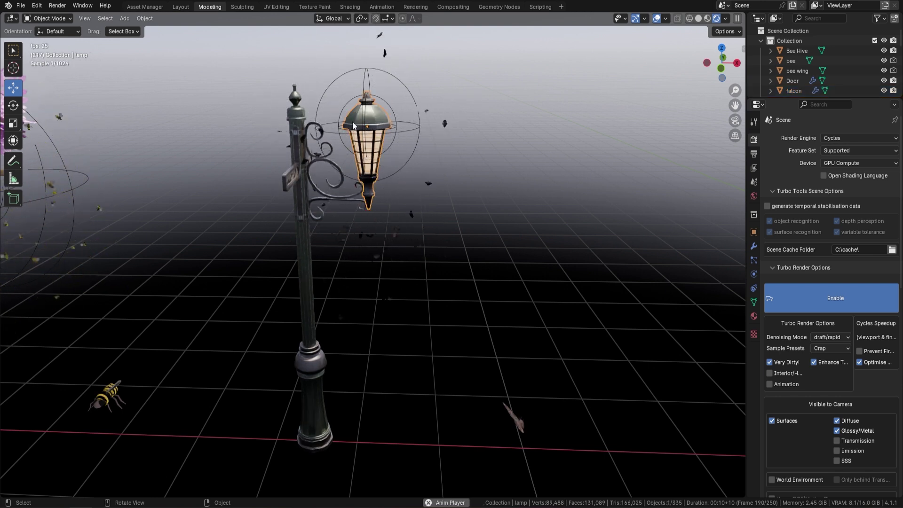
key(g)
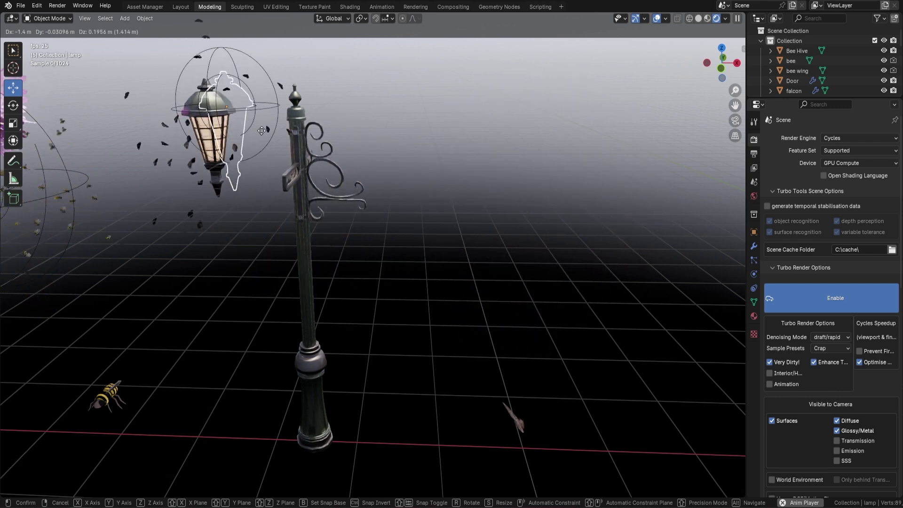
drag(412, 230, 436, 188)
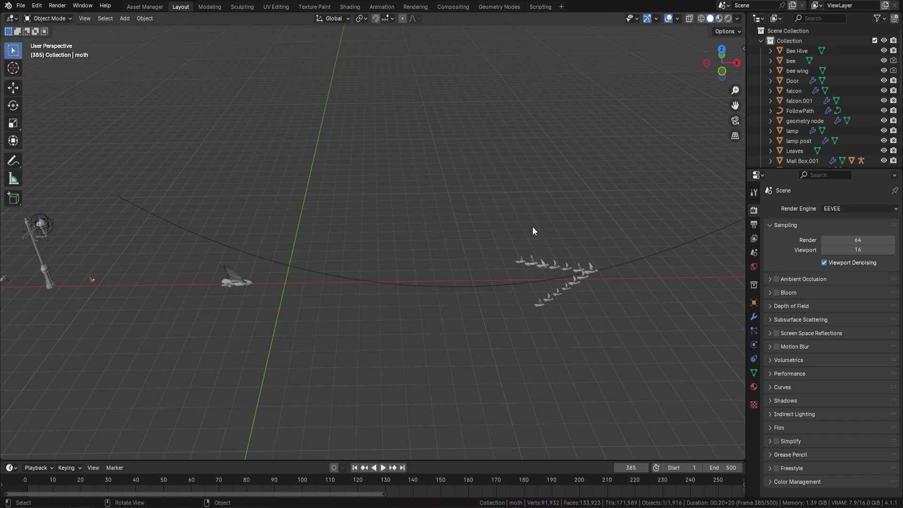
Step: Add a new NURBS path near the falcon flock's curve
middle_drag(501, 280, 521, 283)
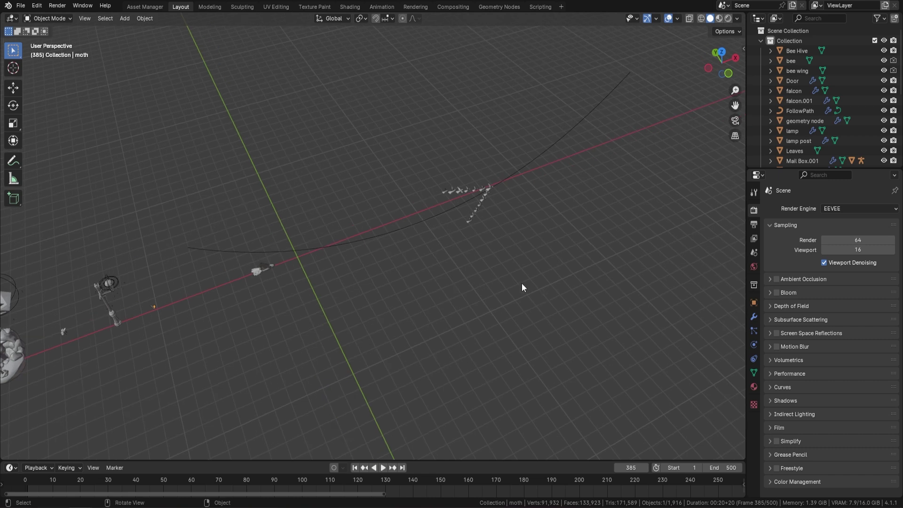
key(shift+a)
mouse_move(489, 294)
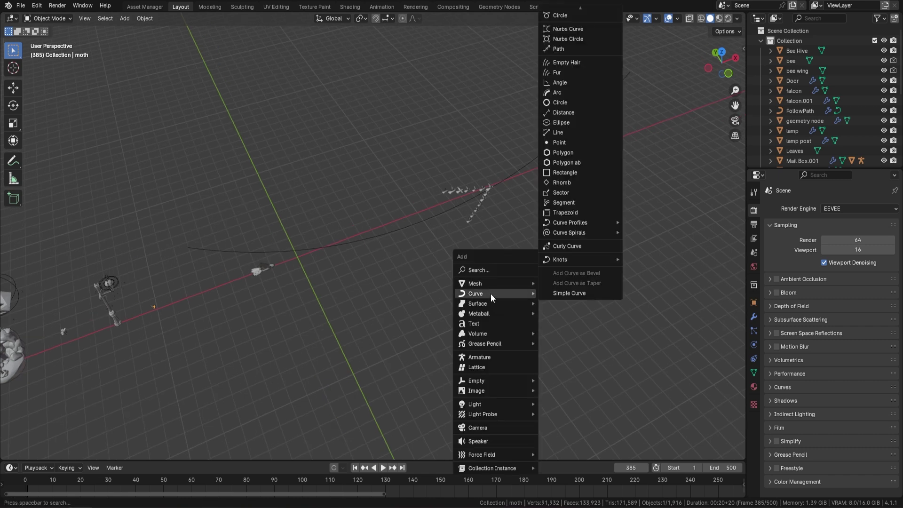
scroll(582, 60, up, 1)
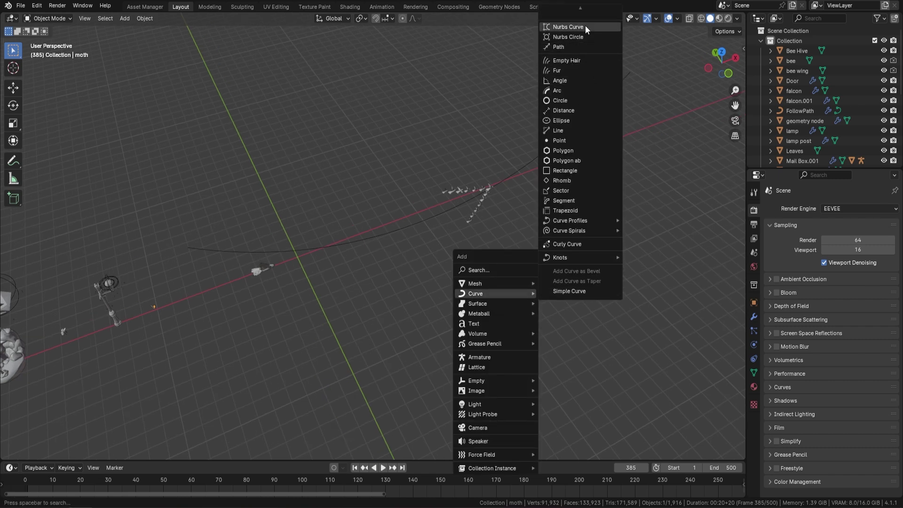
scroll(586, 35, down, 1)
click(568, 48)
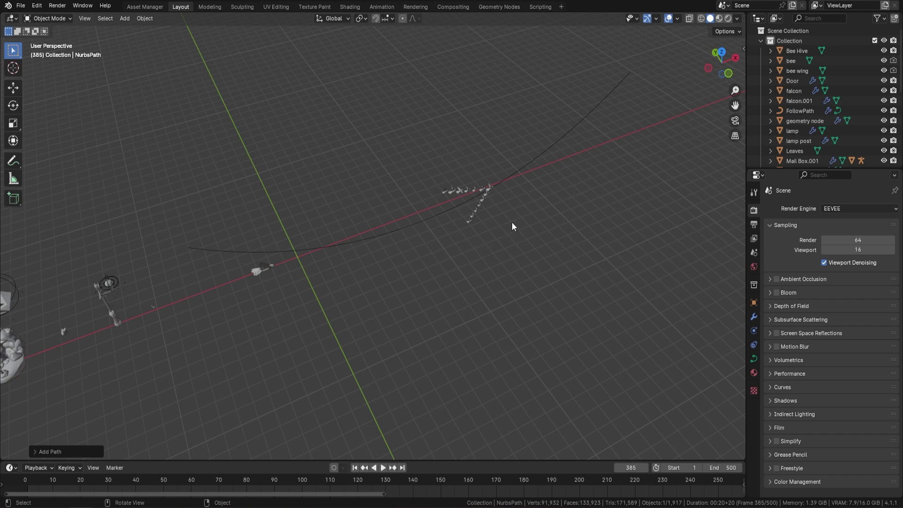
scroll(511, 222, down, 3)
Step: Move the new path along X and Y and resize it
key(shift+space)
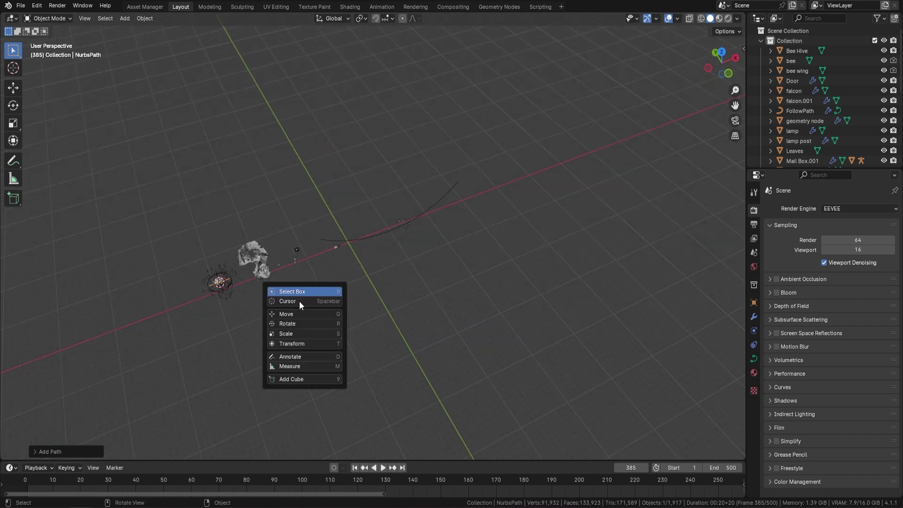
click(298, 313)
drag(257, 275, 436, 253)
key(s)
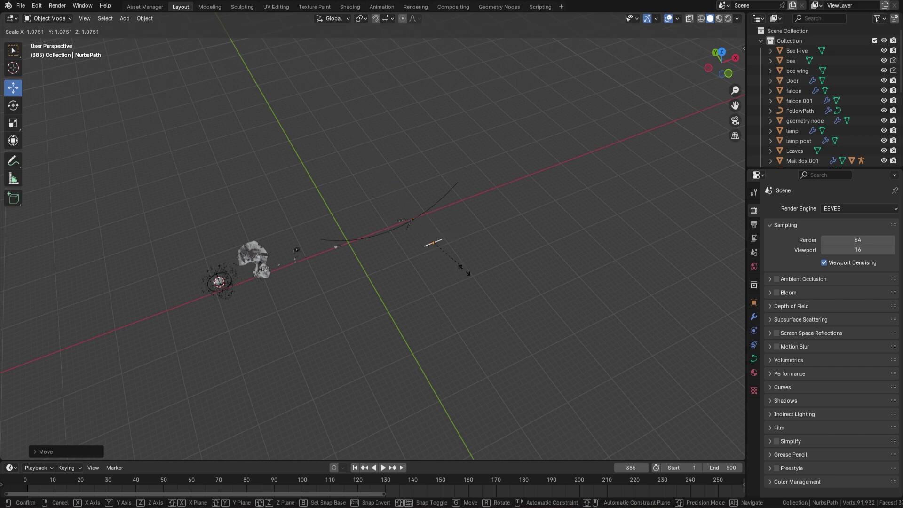
click(691, 402)
middle_drag(678, 397, 377, 178)
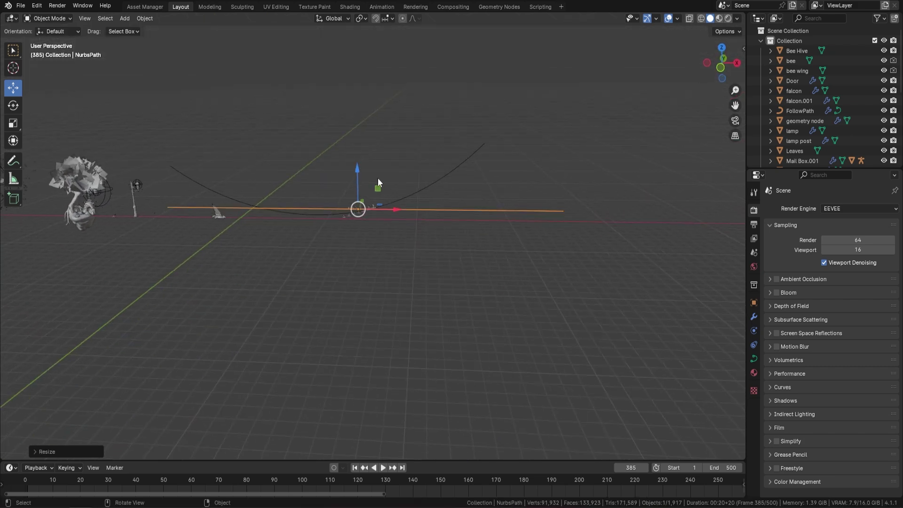
Step: In Edit Mode, lower the path's right endpoint so it bends smoothly downward
key(Tab)
click(565, 211)
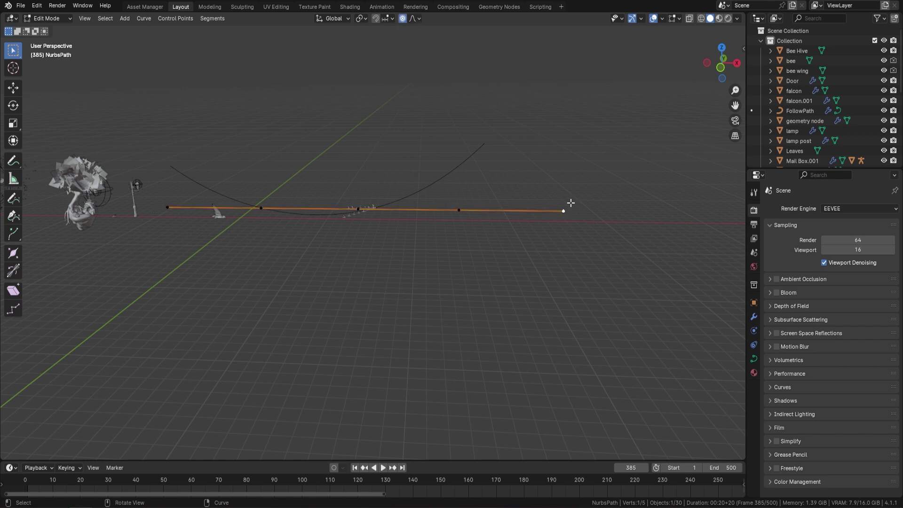
key(shift+space)
click(560, 216)
key(shift+space)
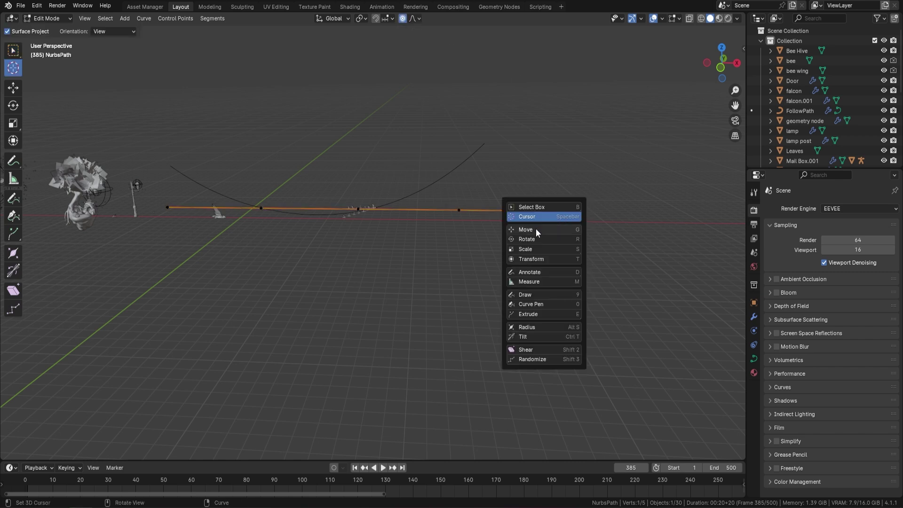
click(536, 233)
drag(569, 186, 612, 284)
Step: Inspect the bent path and return to Object Mode
scroll(584, 233, down, 10)
middle_drag(264, 201, 446, 235)
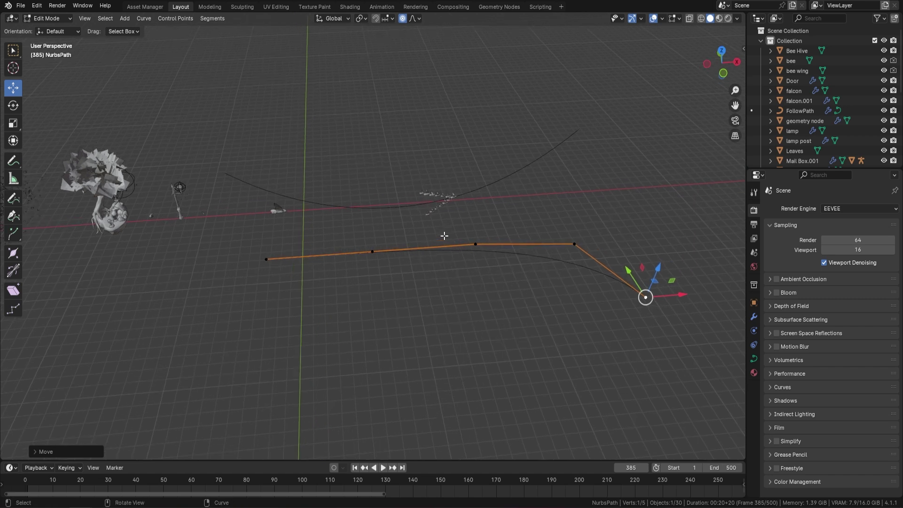
key(Tab)
middle_drag(537, 207, 583, 175)
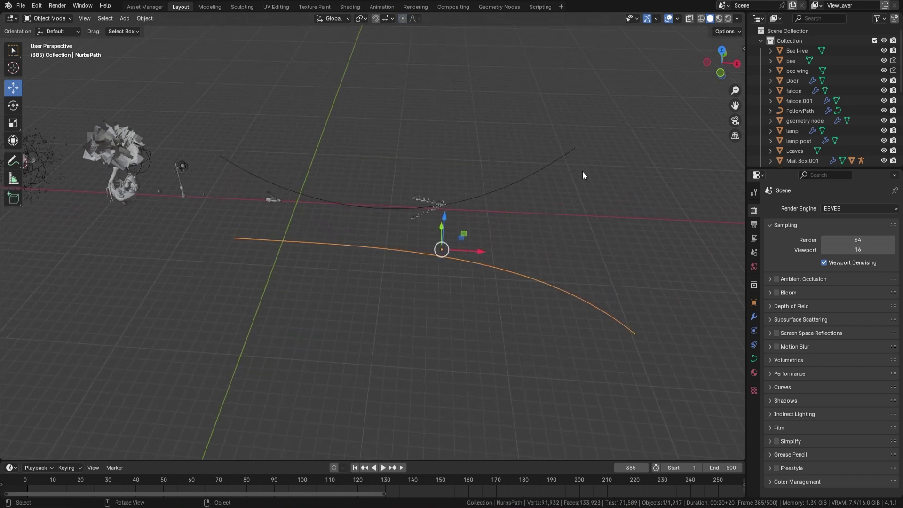
Step: Apply all transforms to the path and set its origin to geometry
key(ctrl+a)
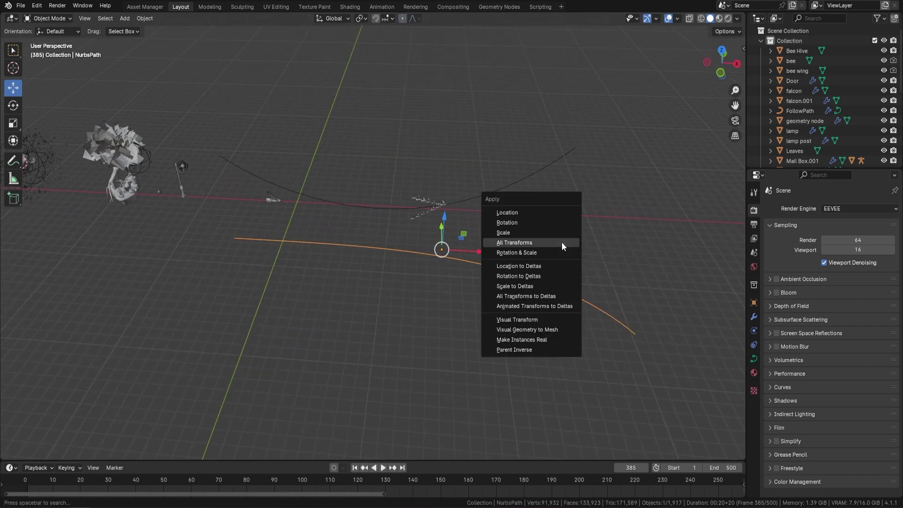
click(562, 241)
right_click(561, 241)
mouse_move(561, 242)
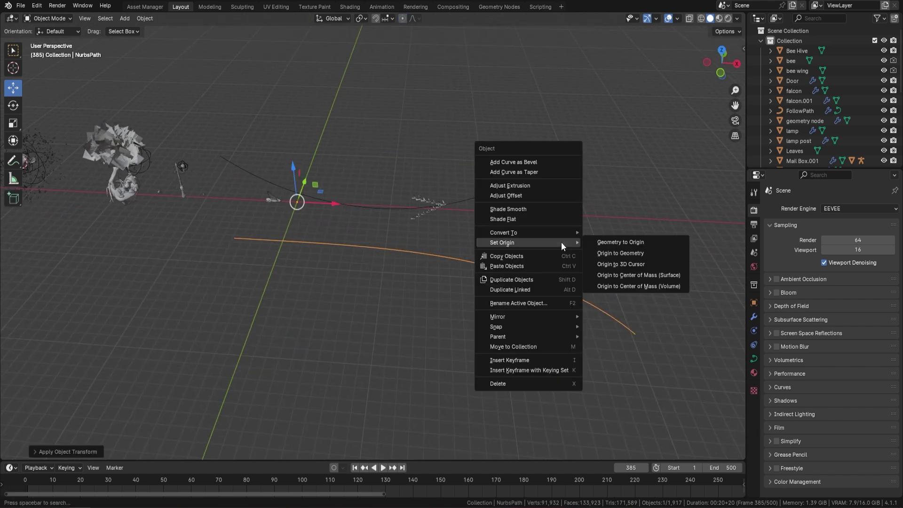
click(631, 253)
Step: Add a Geometry Nodes modifier to the path and assign the FlockV2 node group
click(752, 317)
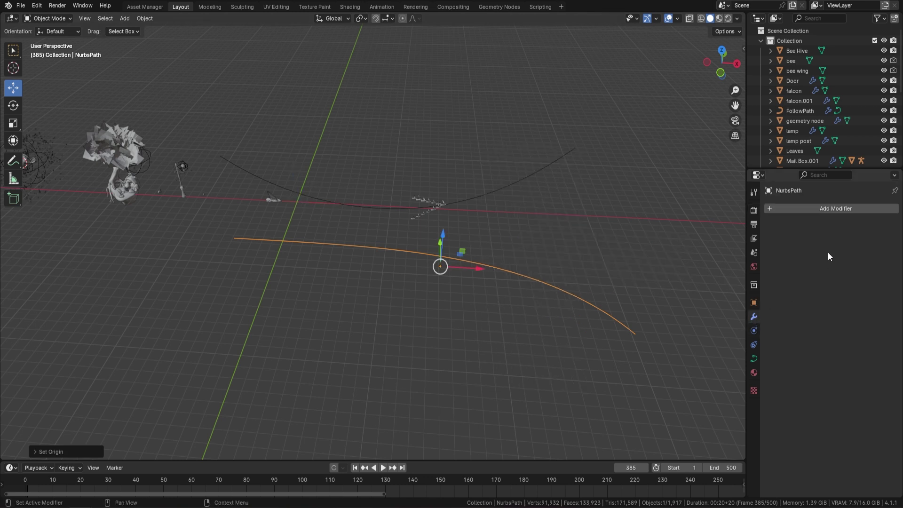
click(839, 208)
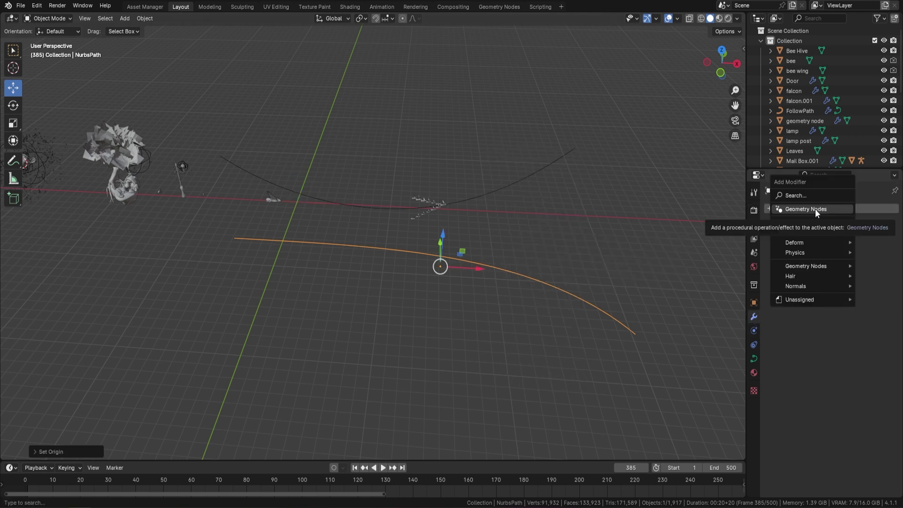
click(825, 209)
click(774, 241)
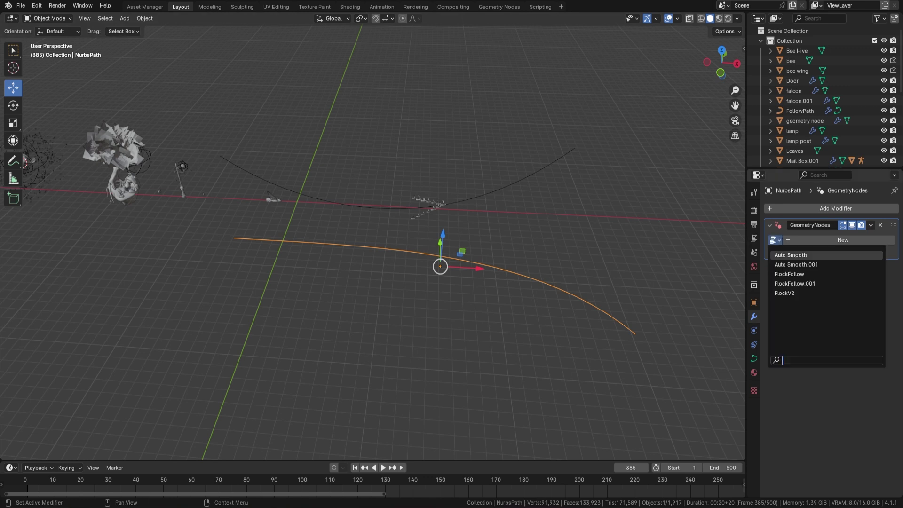
click(798, 294)
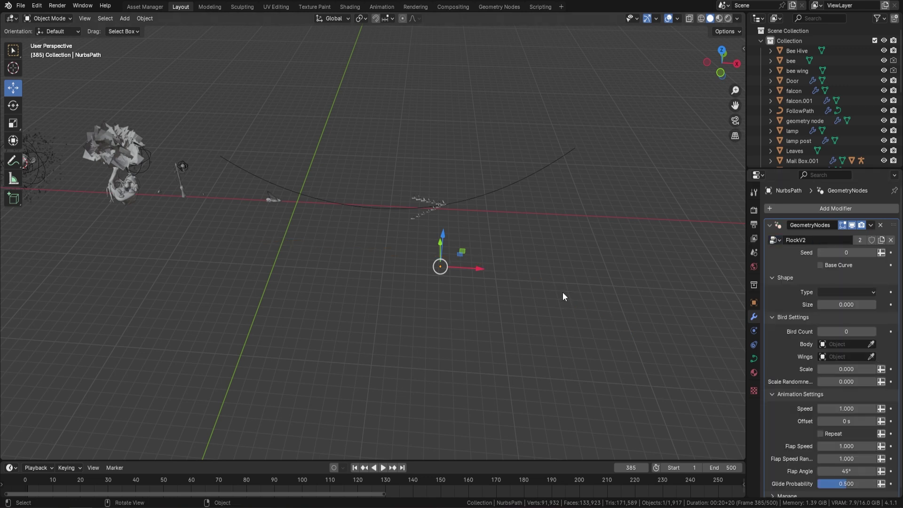
Step: Set the flock shape type to Arrow, enable Base Curve and set Bird Count to 13
click(857, 293)
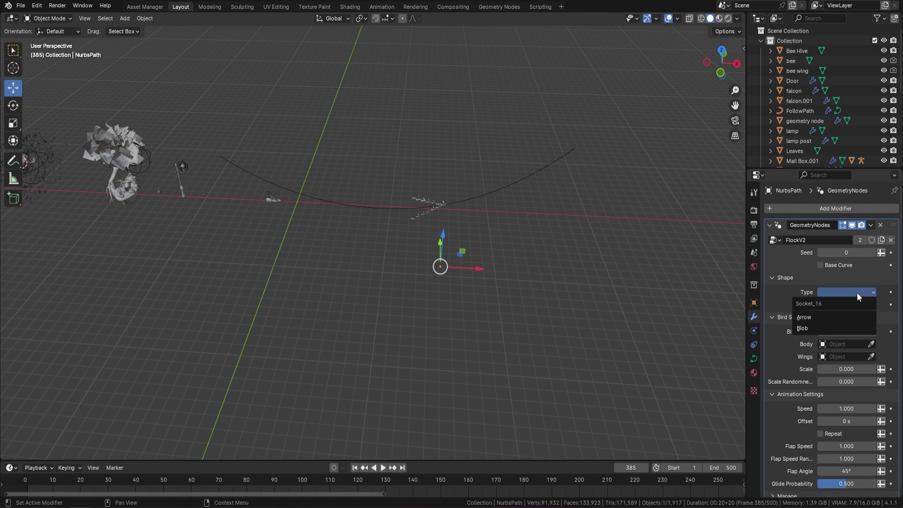
click(814, 317)
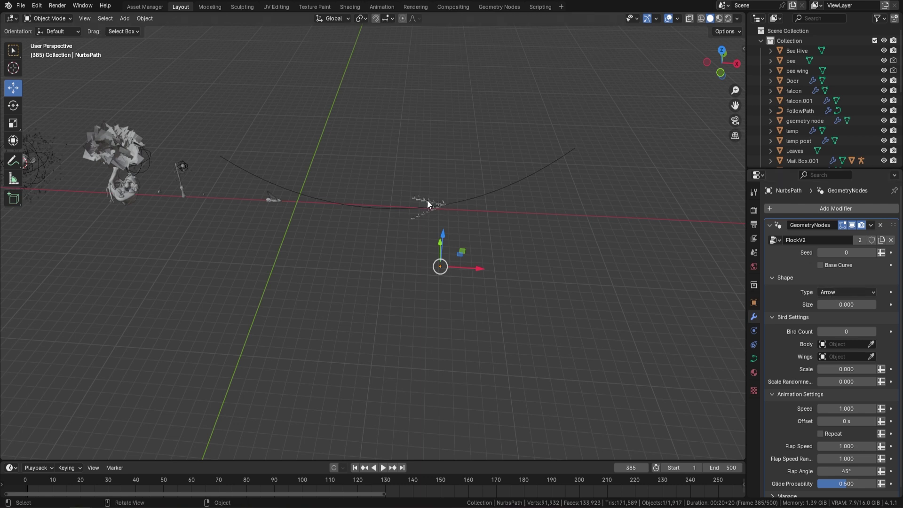
click(821, 265)
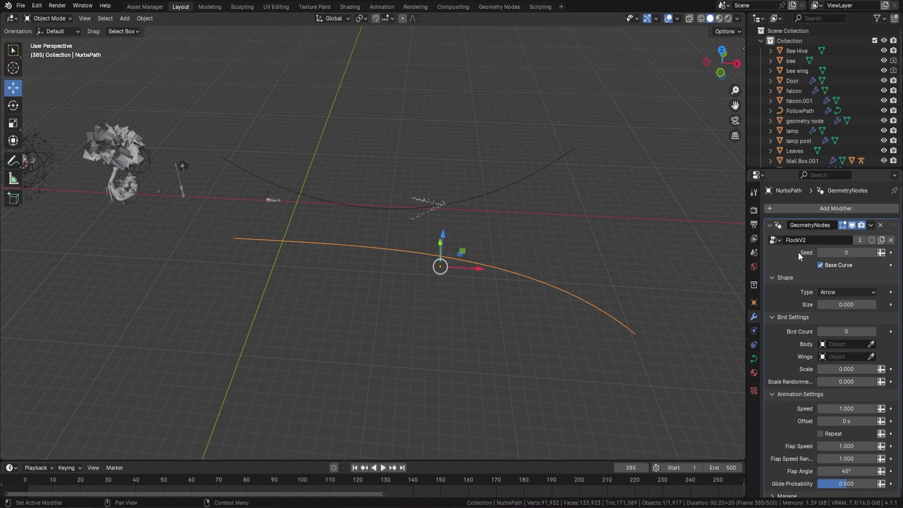
click(855, 332)
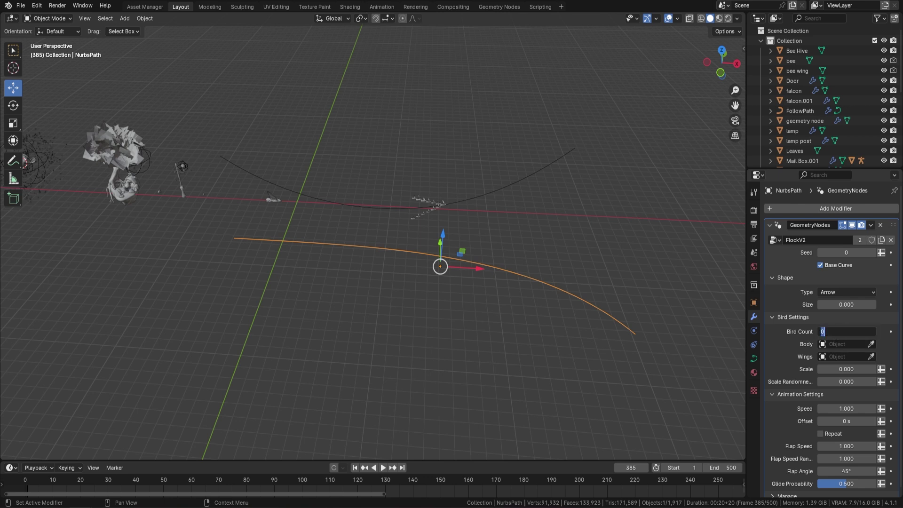
key(Return)
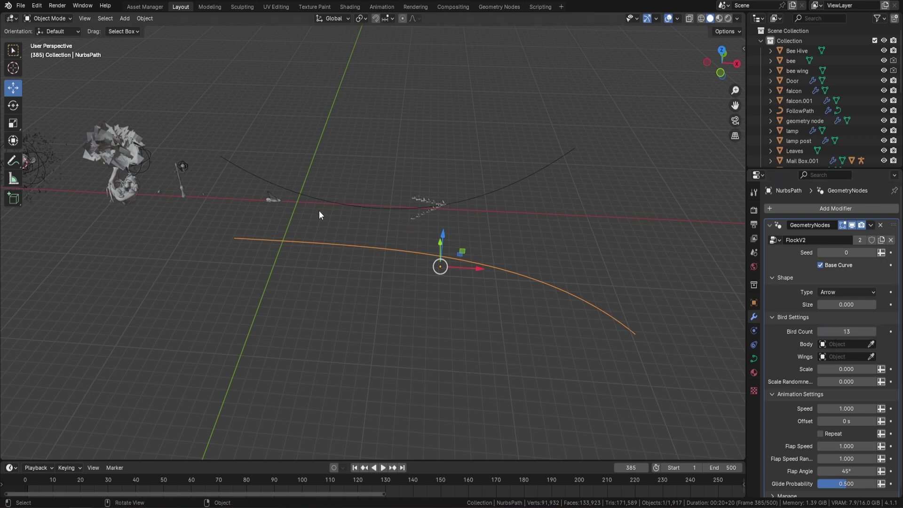
Step: Pick falcon as the bird Body and falcon.001 as the Wings
middle_drag(319, 210, 605, 317)
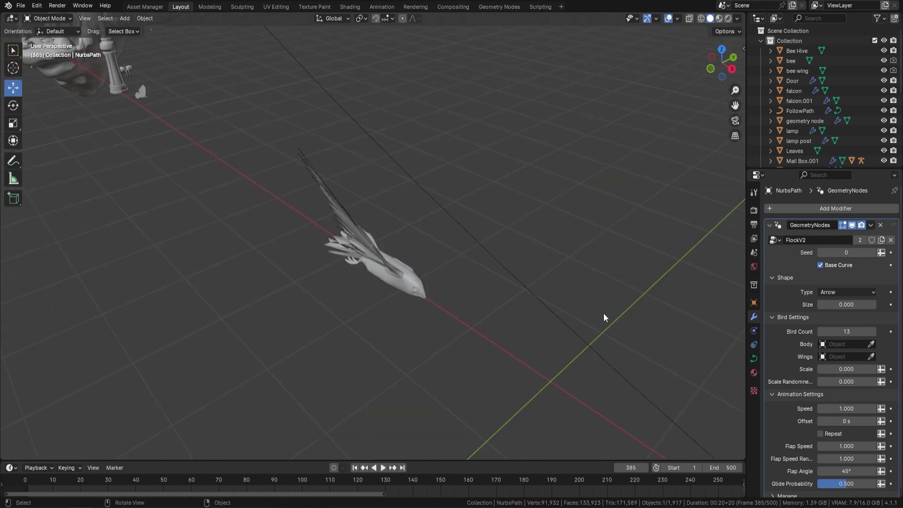
click(871, 344)
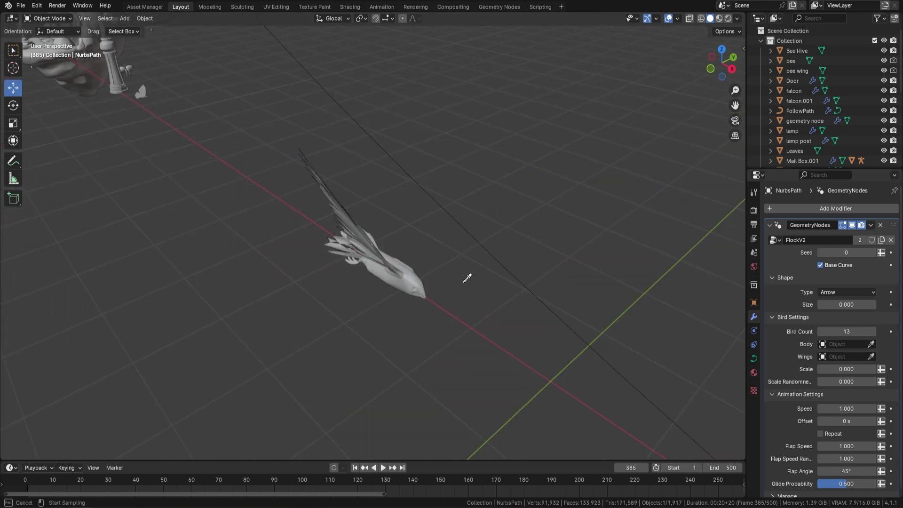
click(430, 284)
click(872, 354)
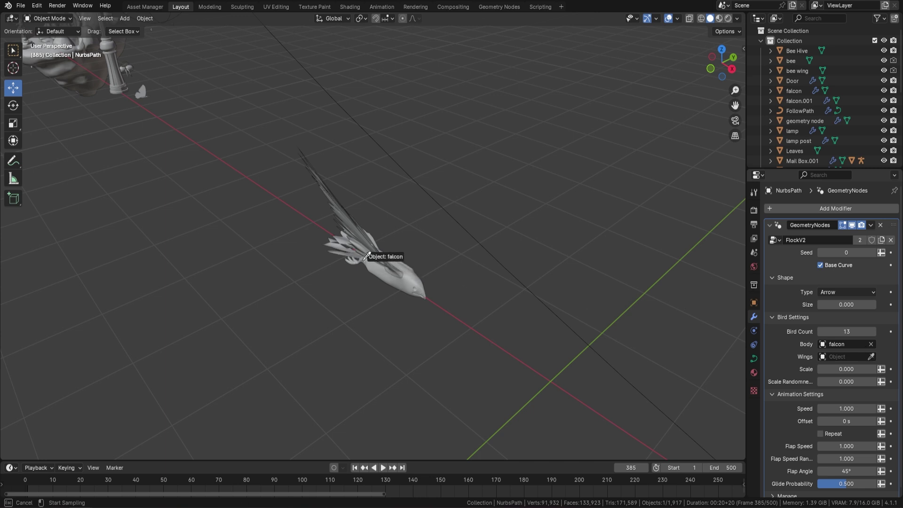
click(346, 215)
scroll(554, 274, down, 4)
middle_drag(555, 271, 549, 311)
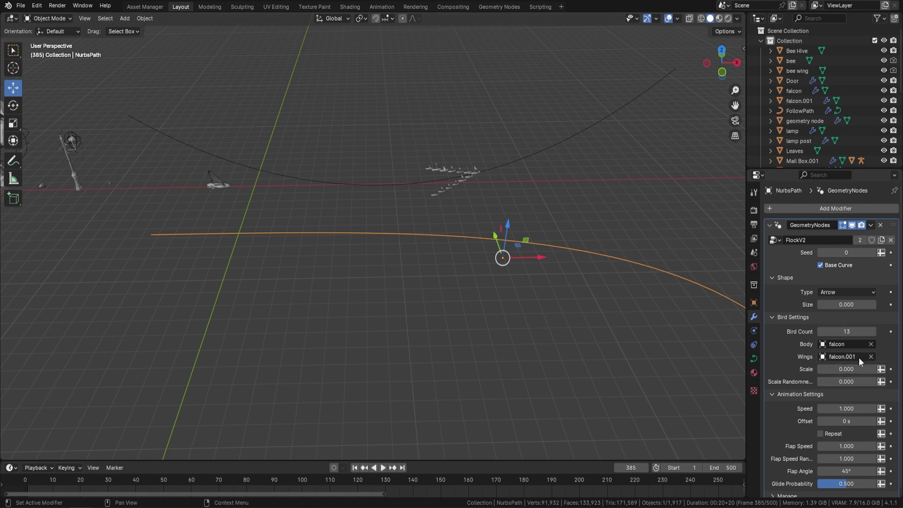
Step: Set bird Scale to 0.4 and Speed to 10, and enable Repeat
click(846, 369)
key(Tab)
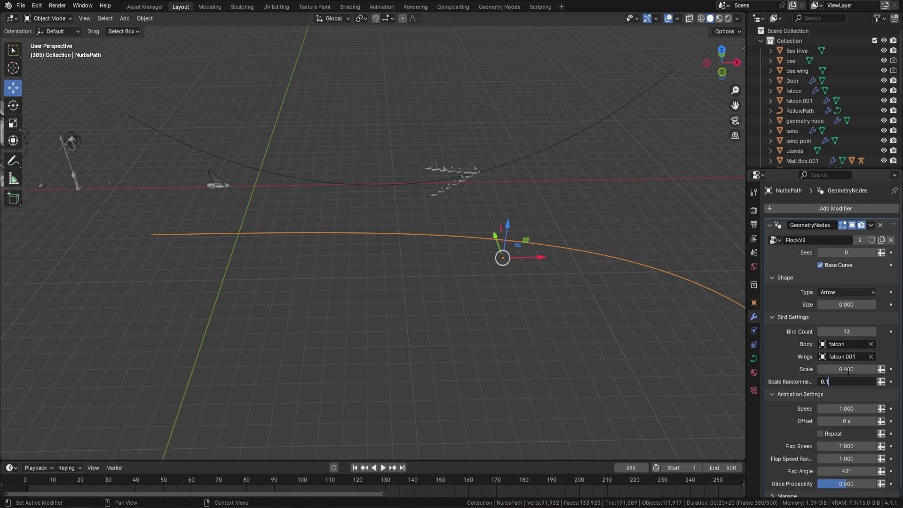
scroll(839, 409, down, 1)
click(840, 405)
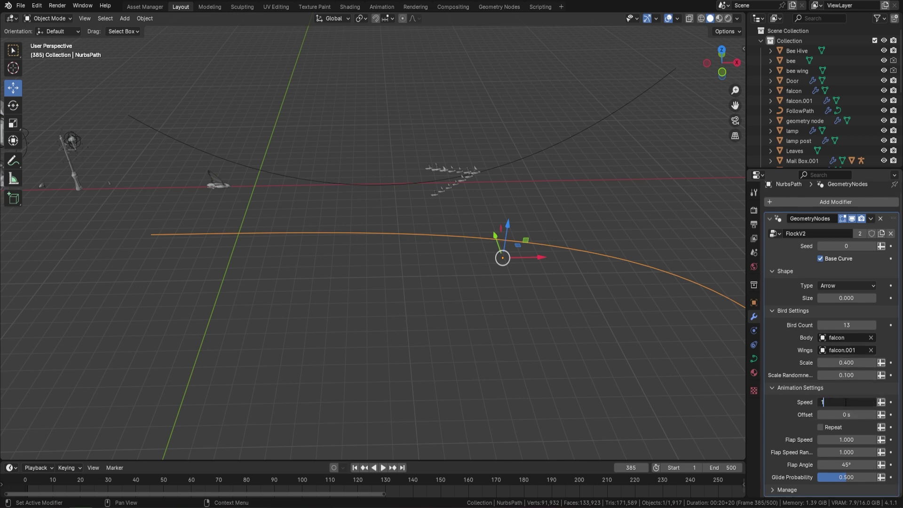
key(Return)
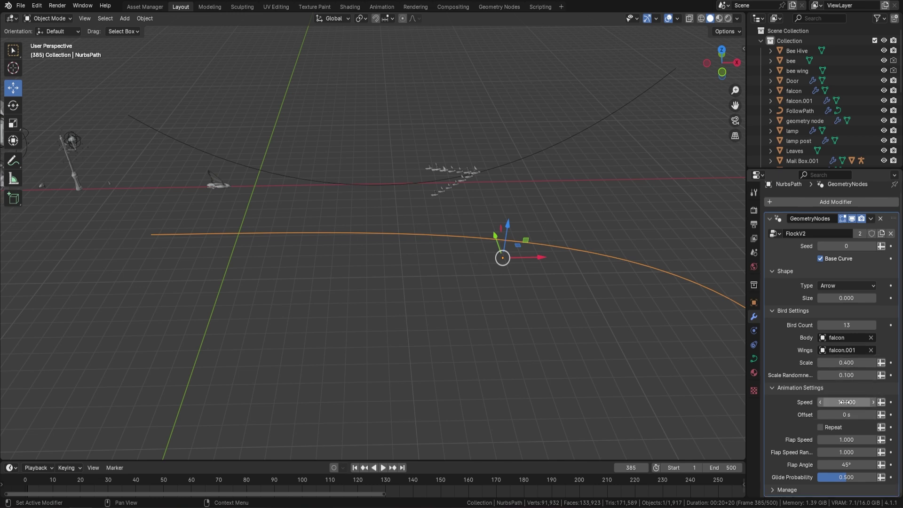
click(820, 428)
Step: Play the animation to preview the flock, then stop playback
key(space)
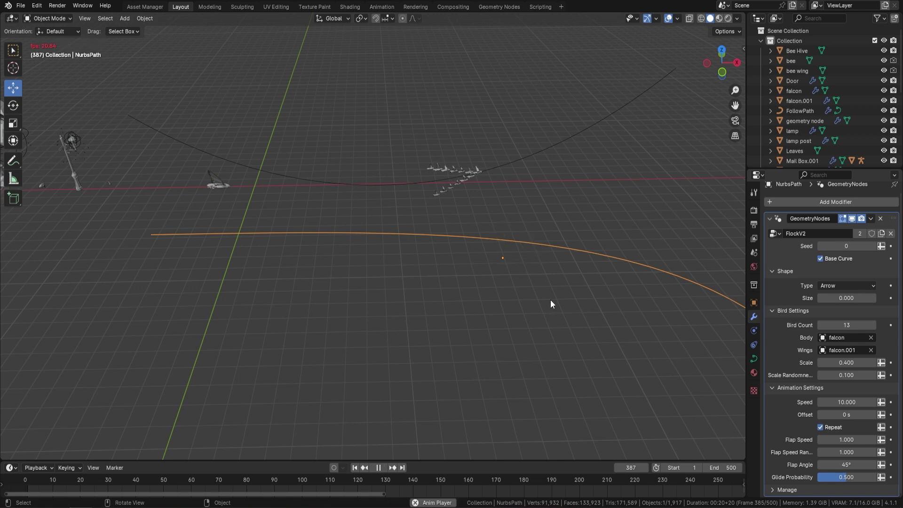
scroll(590, 283, down, 4)
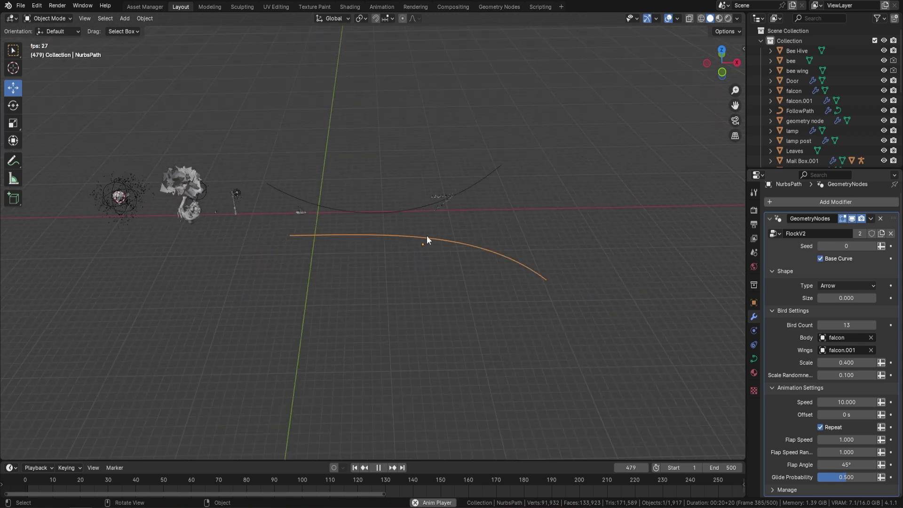
scroll(391, 256, up, 4)
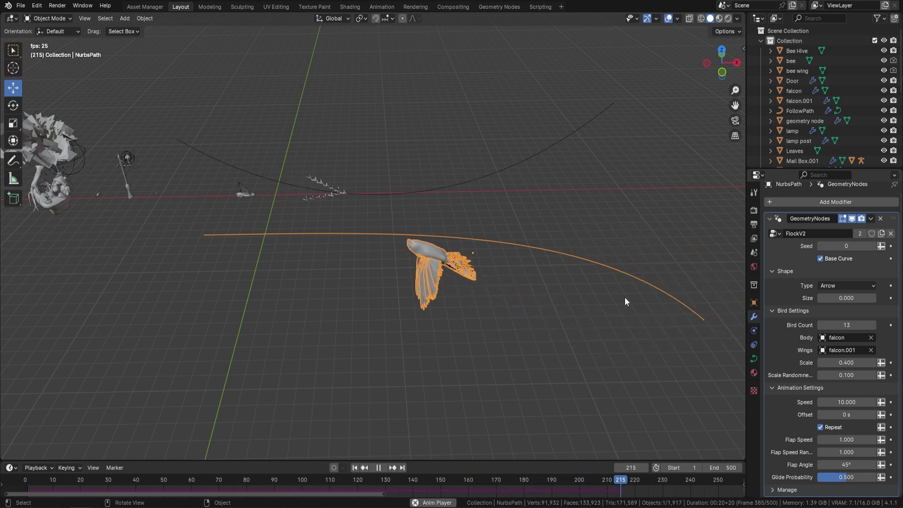
key(space)
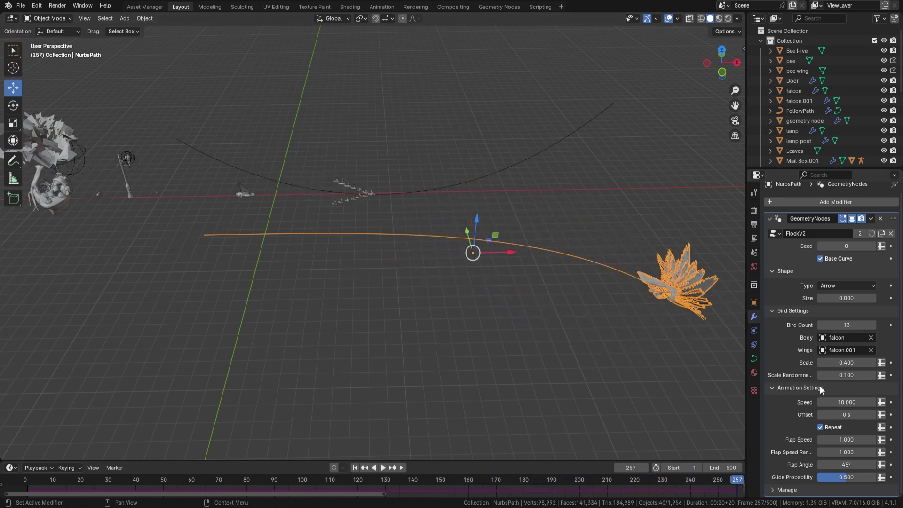
Step: Change the flock Speed to 1, Scale to 0.1 and Scale Randomness to 0.05
click(847, 403)
text(1)
key(Return)
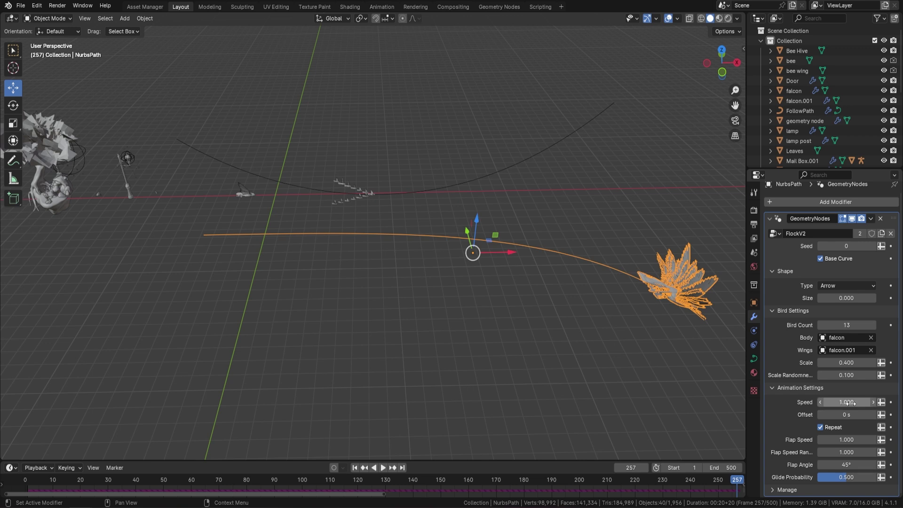
click(846, 362)
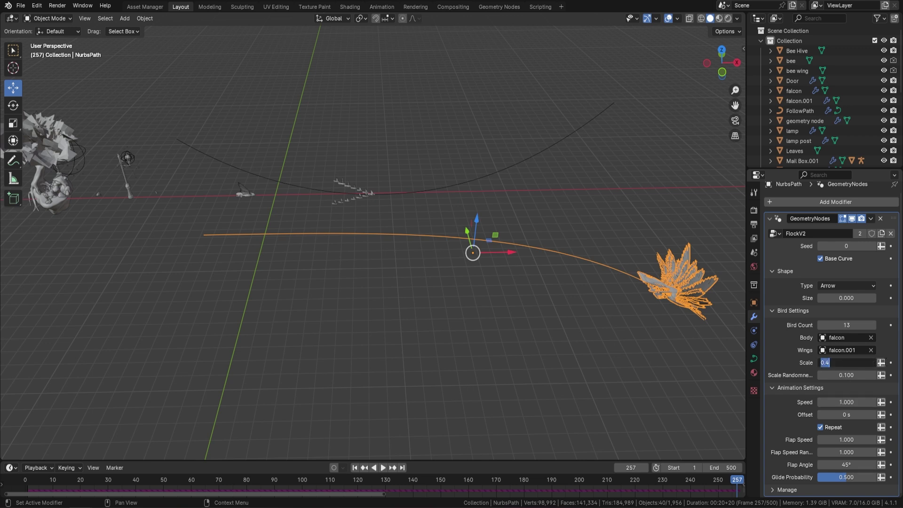
text(0.1)
key(Return)
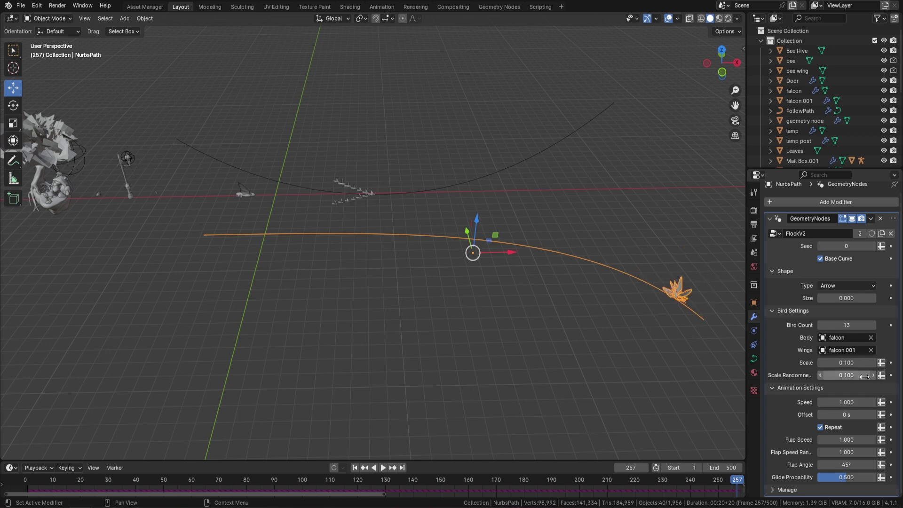
click(844, 375)
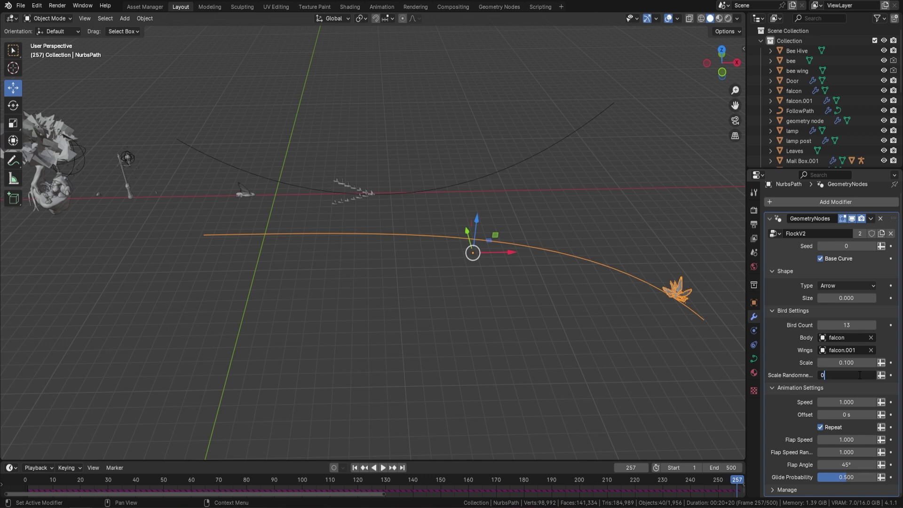
text(0.05)
key(Return)
Step: Replay the flock animation, stop it, and edit the formation size value
key(space)
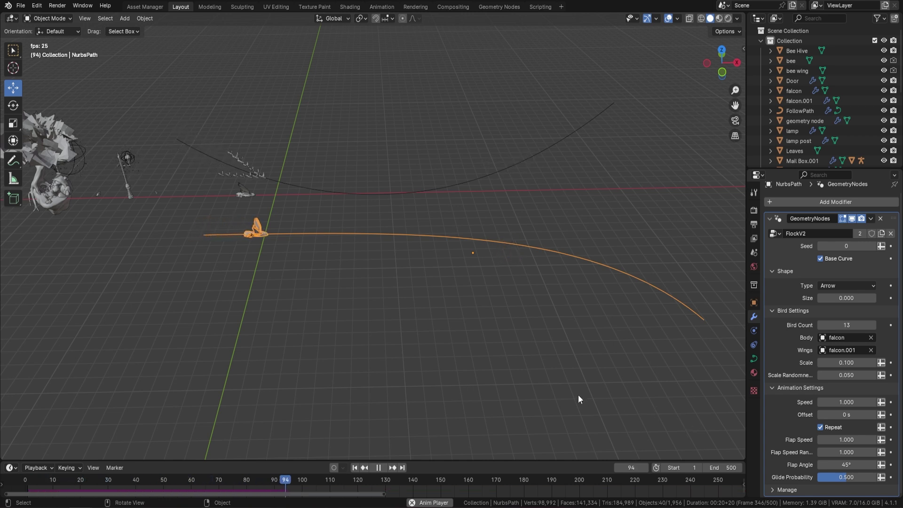
key(space)
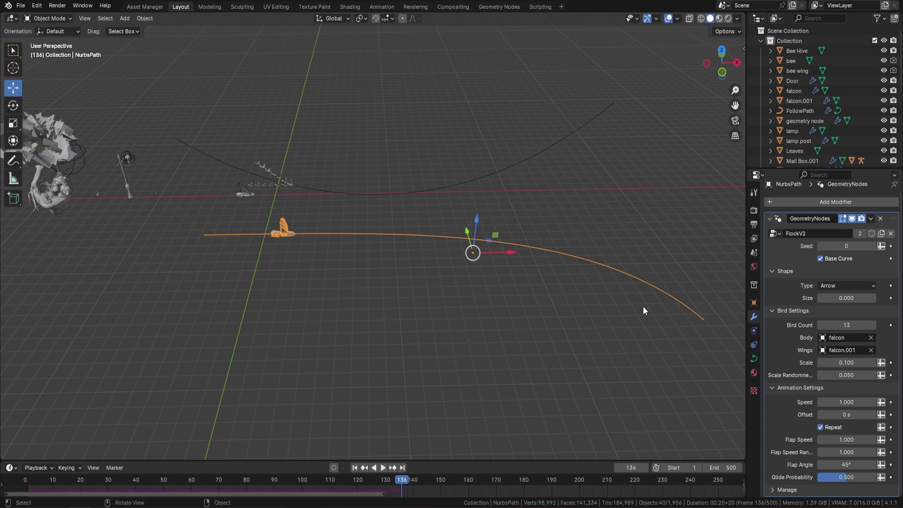
click(848, 298)
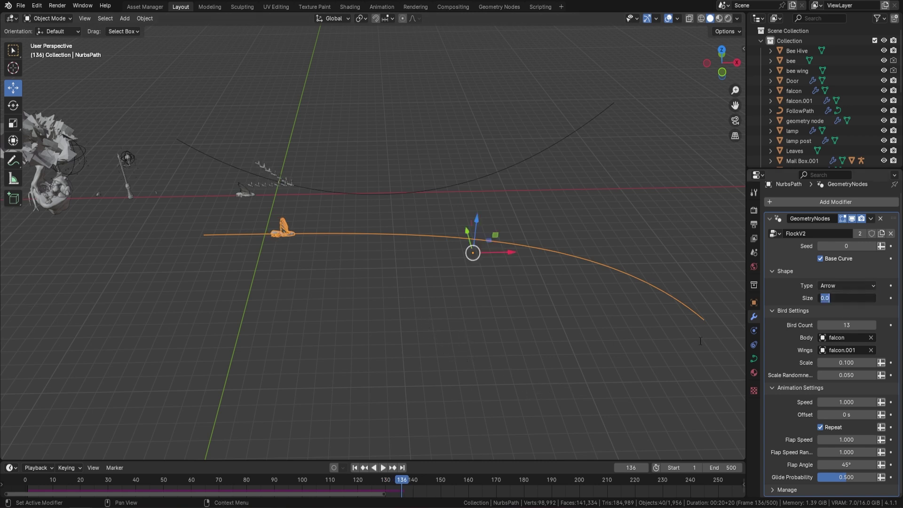
Step: Set the FlockV2 shape Size to 15, play, then tighten it to 3.68 while watching
text(15)
key(Return)
key(space)
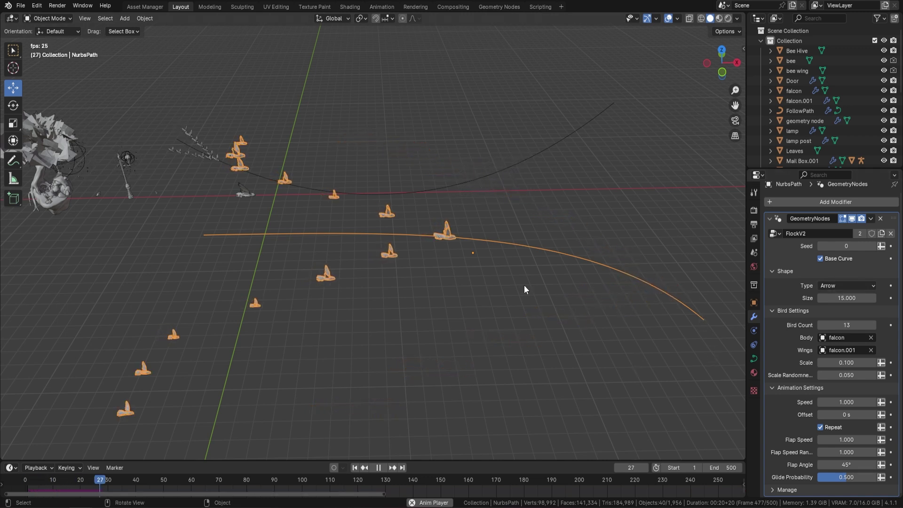
drag(847, 297, 627, 297)
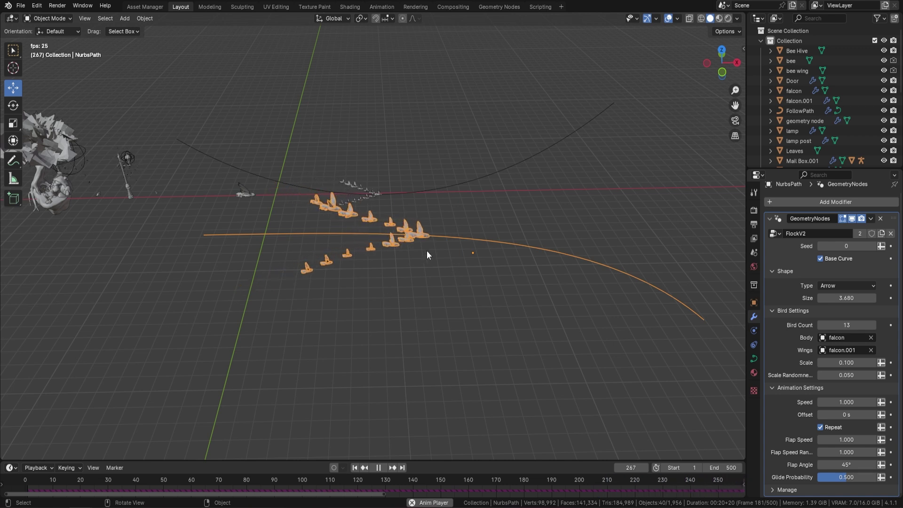
scroll(535, 277, up, 2)
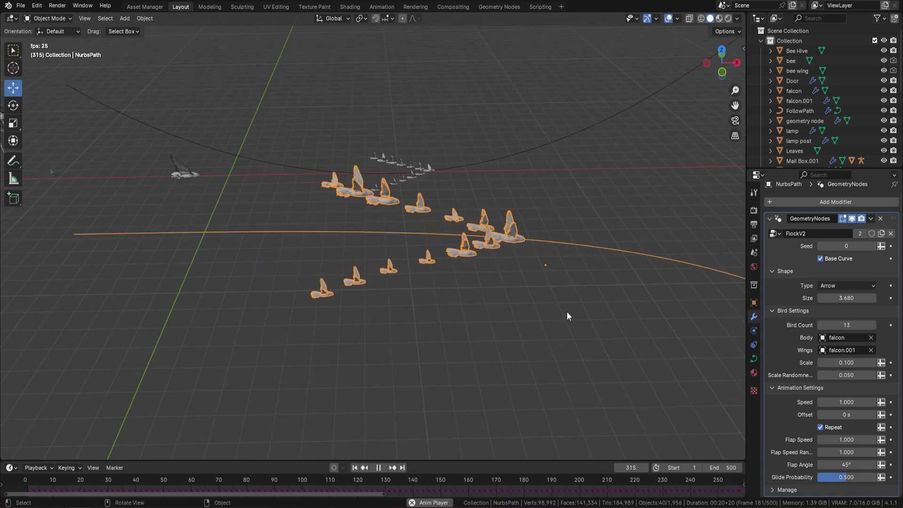
middle_drag(566, 311, 496, 263)
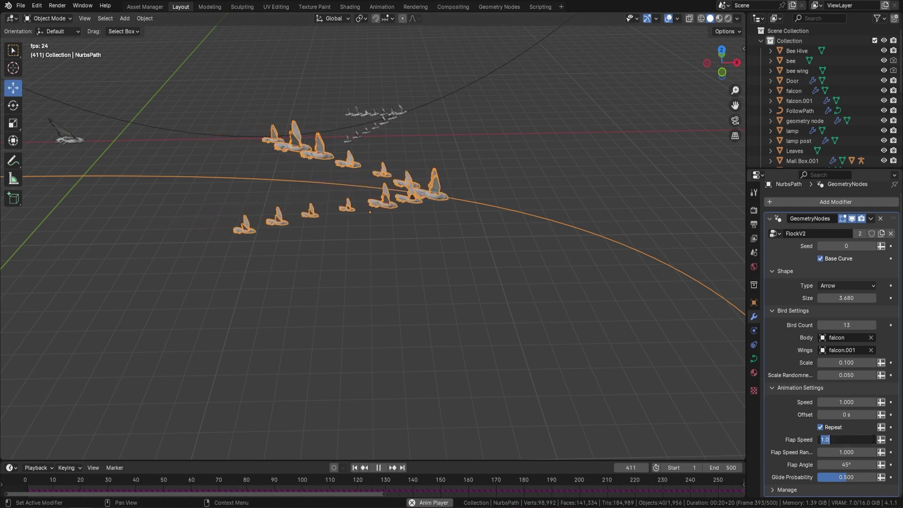
Step: Raise the wing flap speed to 3 and set Glide Probability to zero
drag(854, 439, 870, 439)
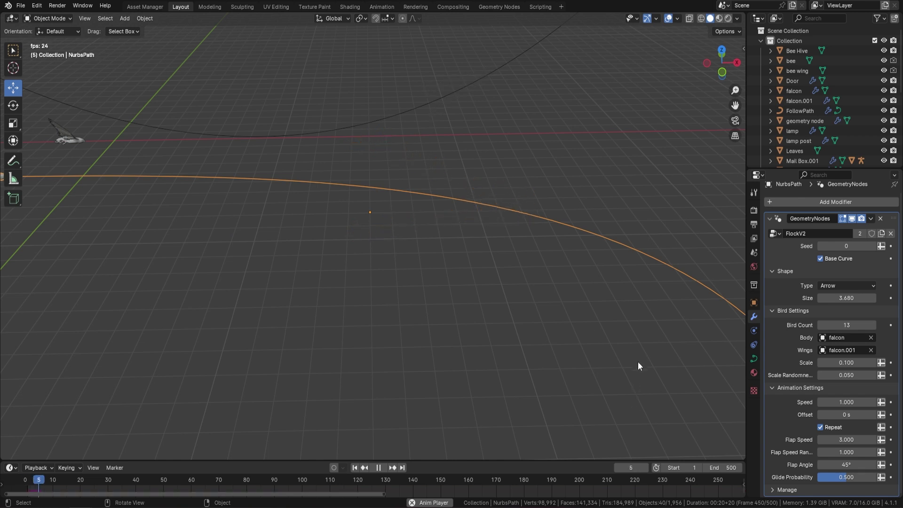
middle_drag(492, 287, 395, 270)
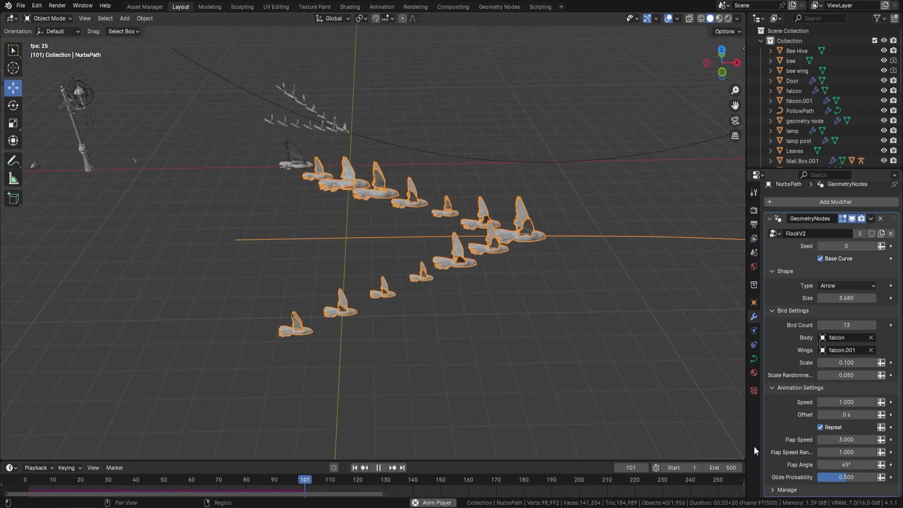
key(BackSpace)
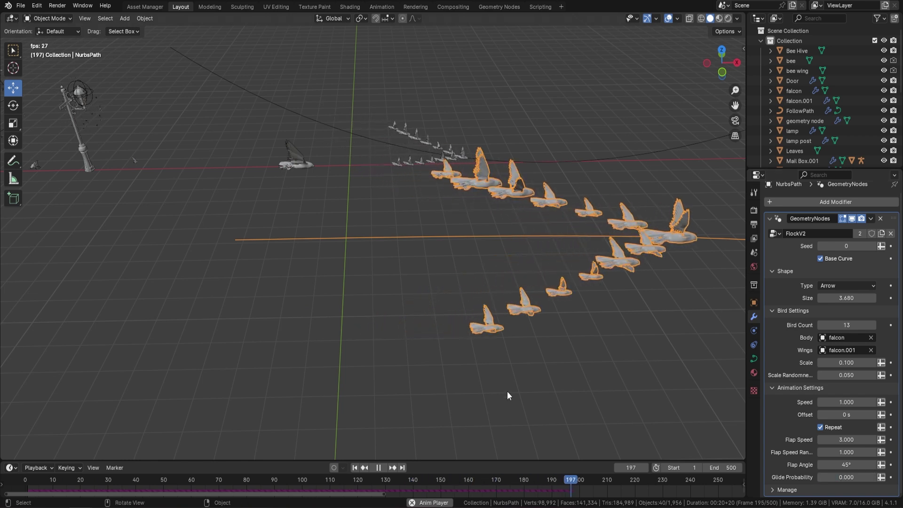
Step: Set the FlockV2 animation Offset to 14 ms while watching the flock
scroll(523, 325, down, 3)
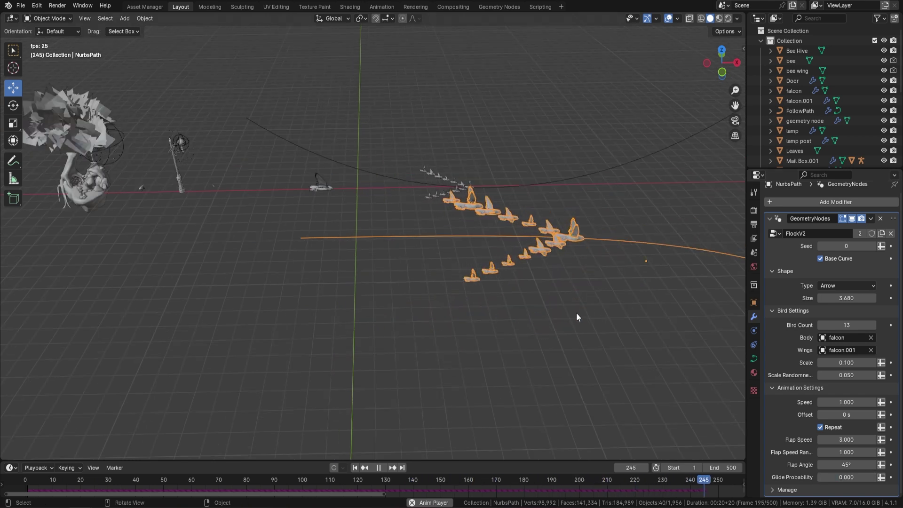
middle_drag(577, 313, 461, 271)
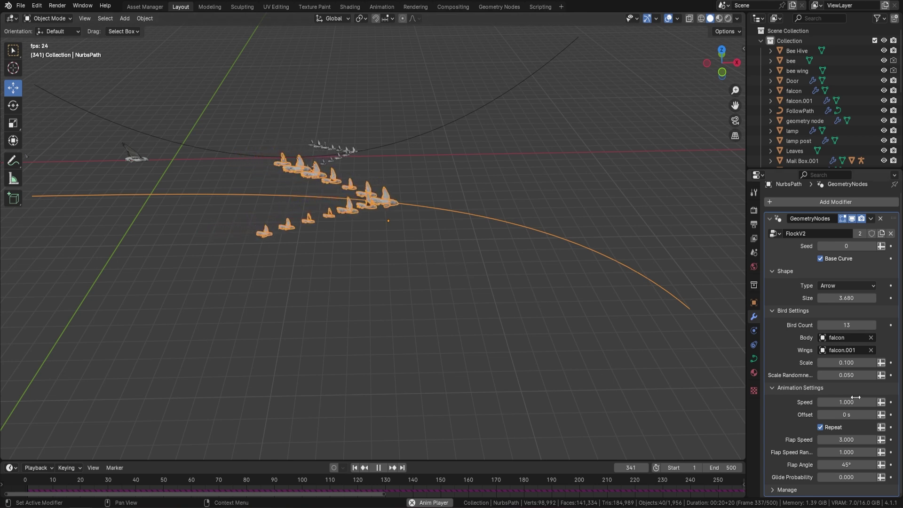
drag(846, 415, 851, 414)
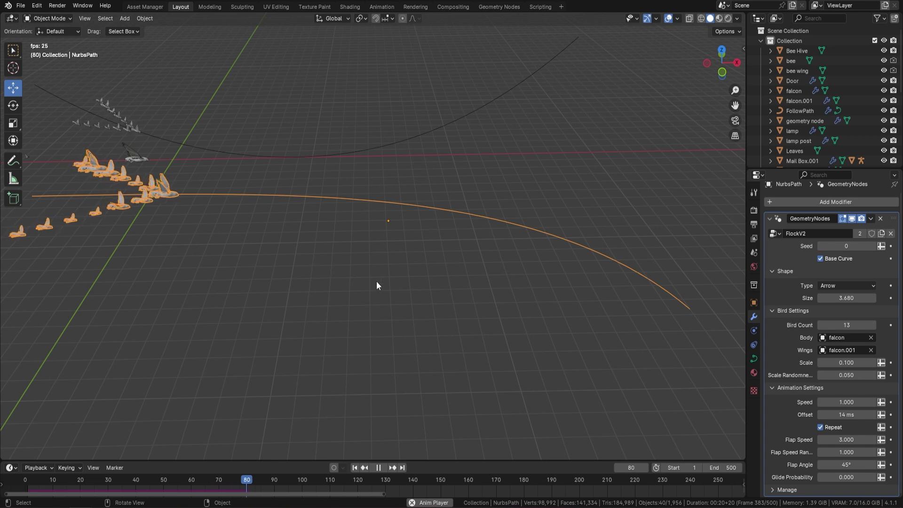
middle_drag(355, 266, 458, 277)
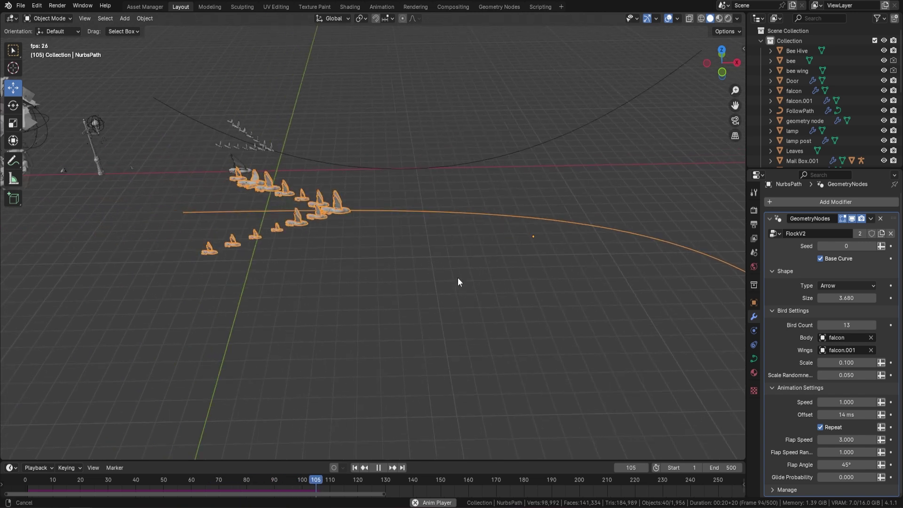
Step: Switch the flock shape Type to Blob and watch it fly around the tree
click(847, 286)
click(839, 310)
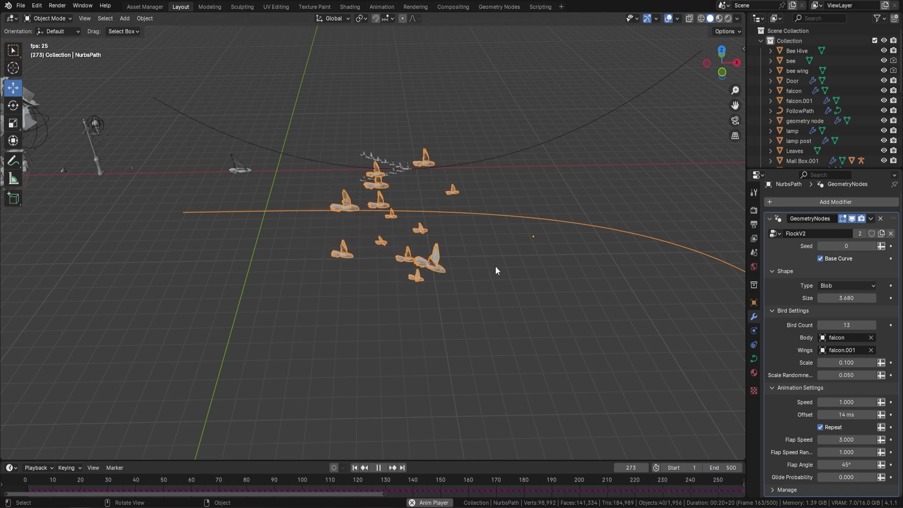
scroll(506, 268, down, 3)
middle_drag(516, 268, 529, 247)
scroll(529, 243, up, 3)
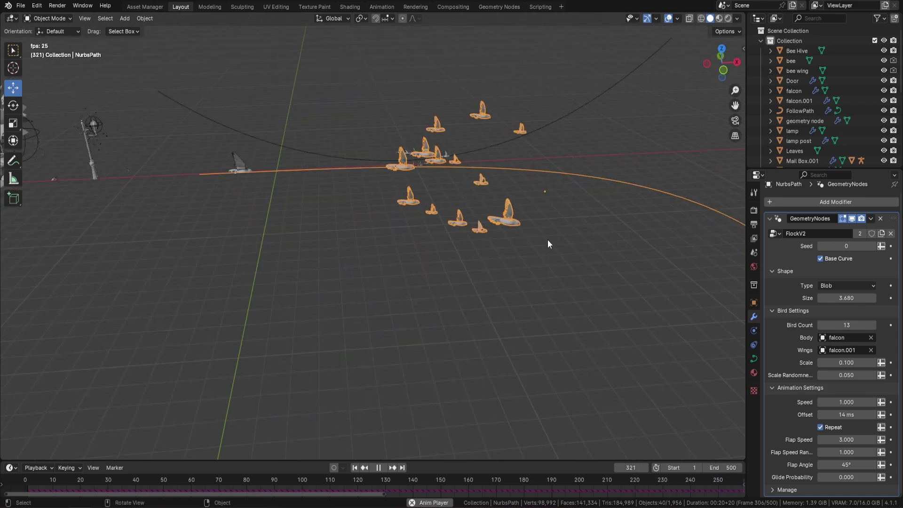
middle_drag(597, 217, 481, 246)
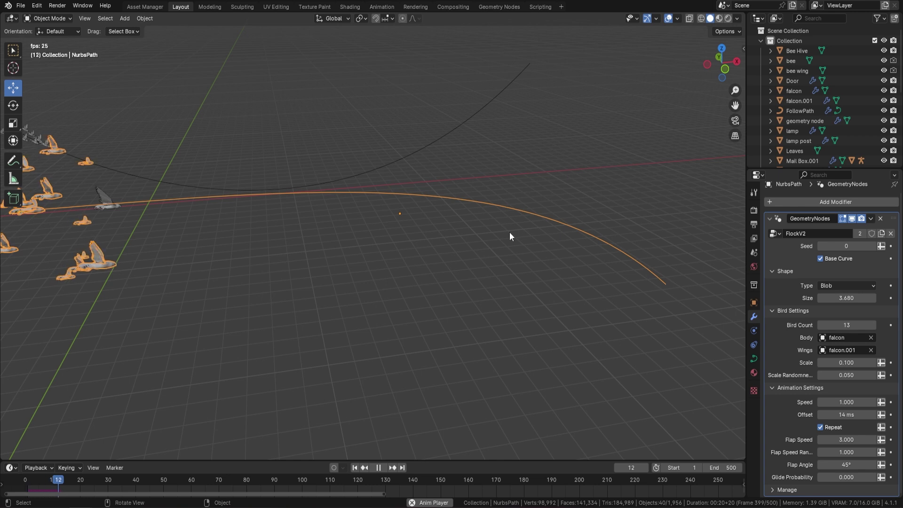
middle_drag(357, 229, 452, 224)
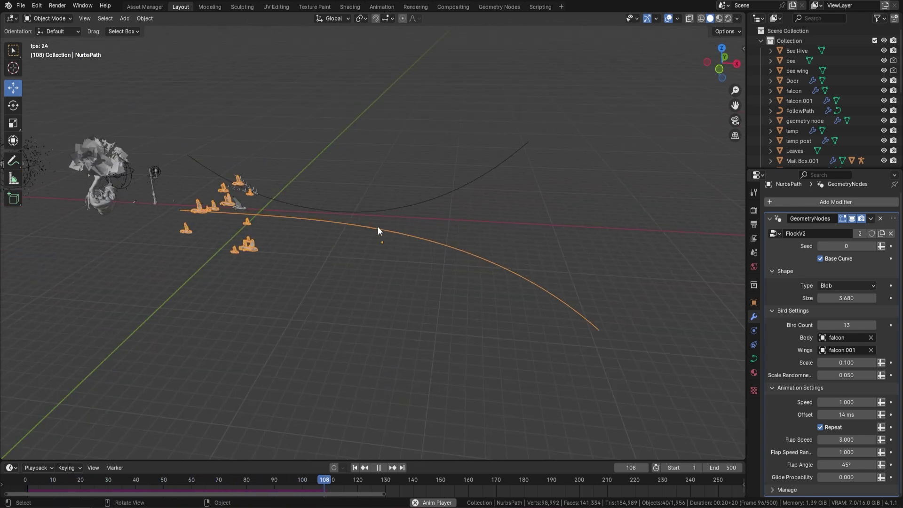
middle_drag(377, 226, 400, 235)
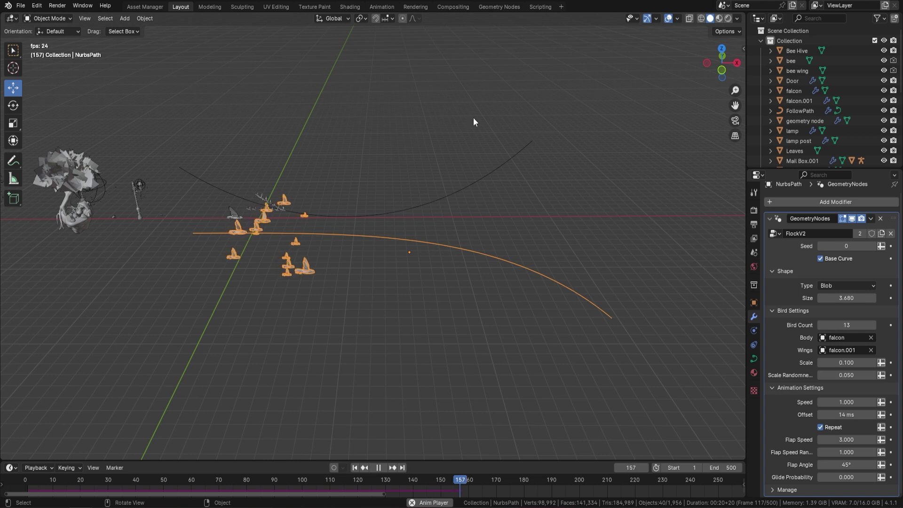
Step: Set the shape Type back to Arrow and stop playback at frame 279
click(849, 282)
click(836, 300)
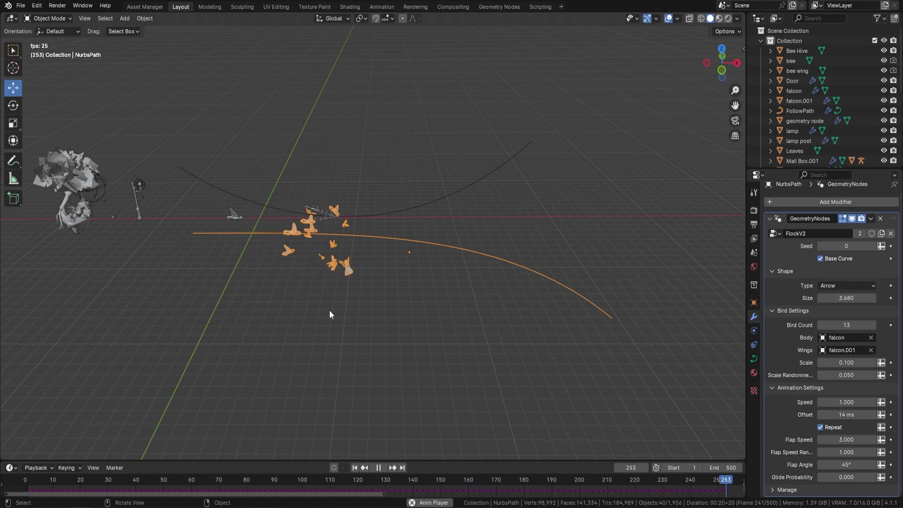
key(space)
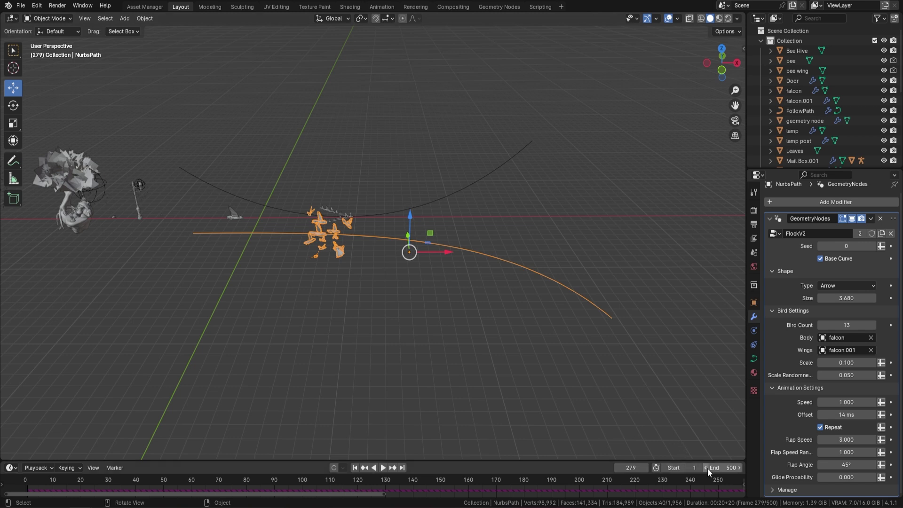
Step: Set the timeline End frame to 3000
click(707, 467)
text(3000)
key(Return)
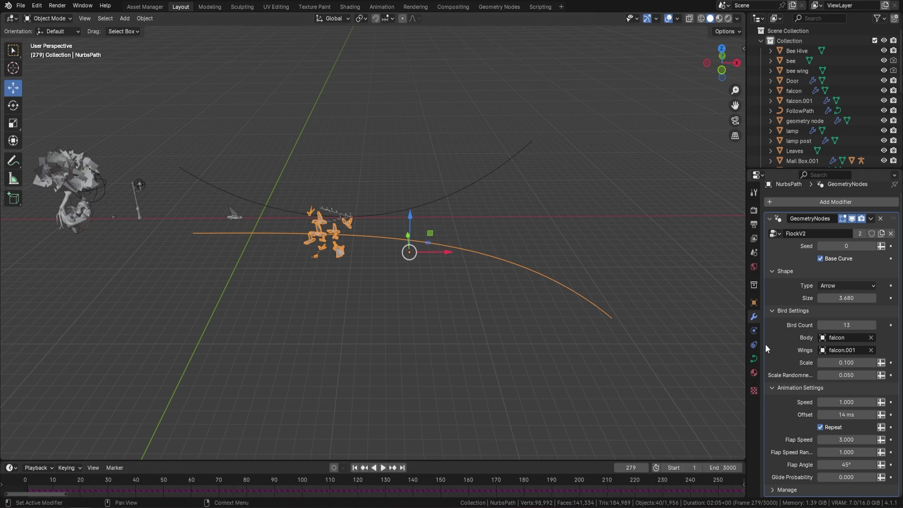
Step: Reduce the flock Size to 3.090 and start playback
scroll(329, 235, up, 4)
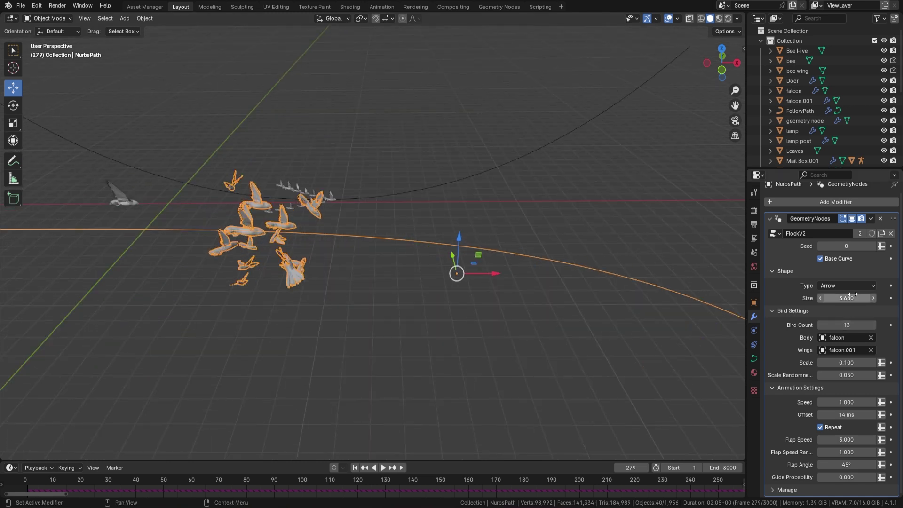
drag(847, 297, 837, 298)
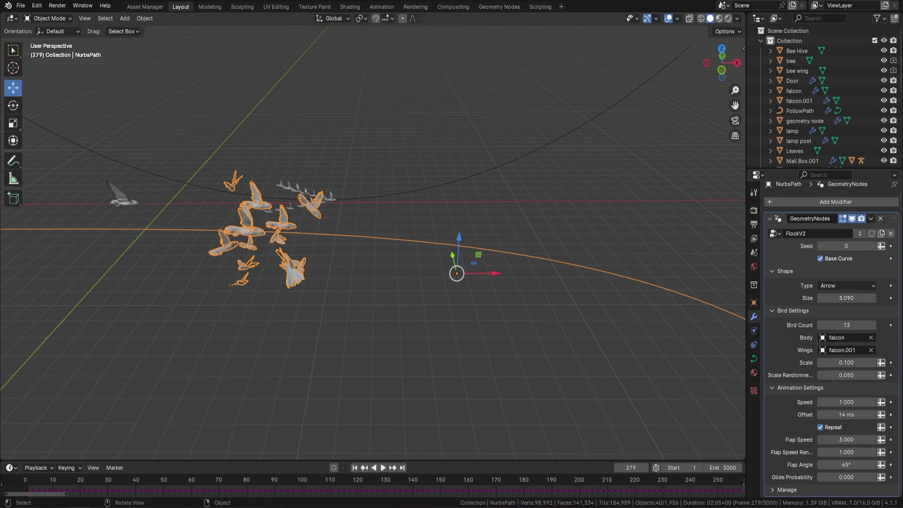
key(space)
scroll(439, 250, down, 1)
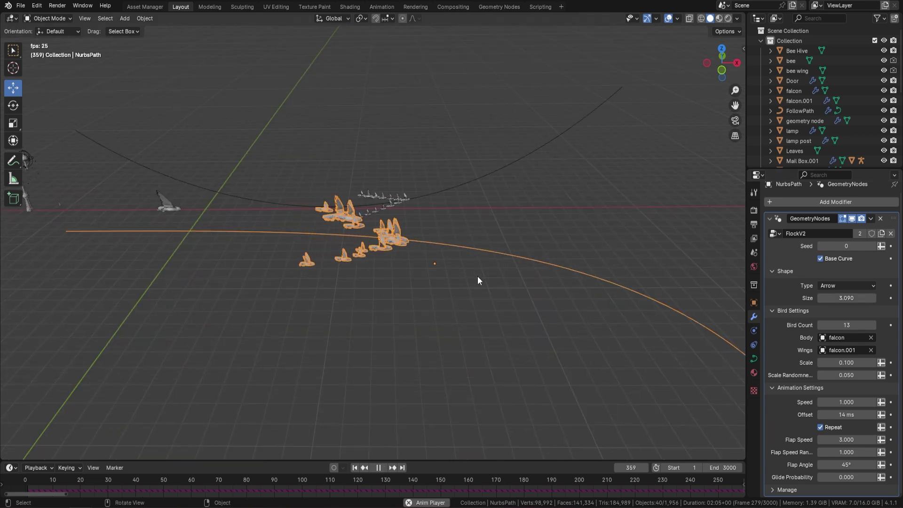
scroll(479, 277, up, 1)
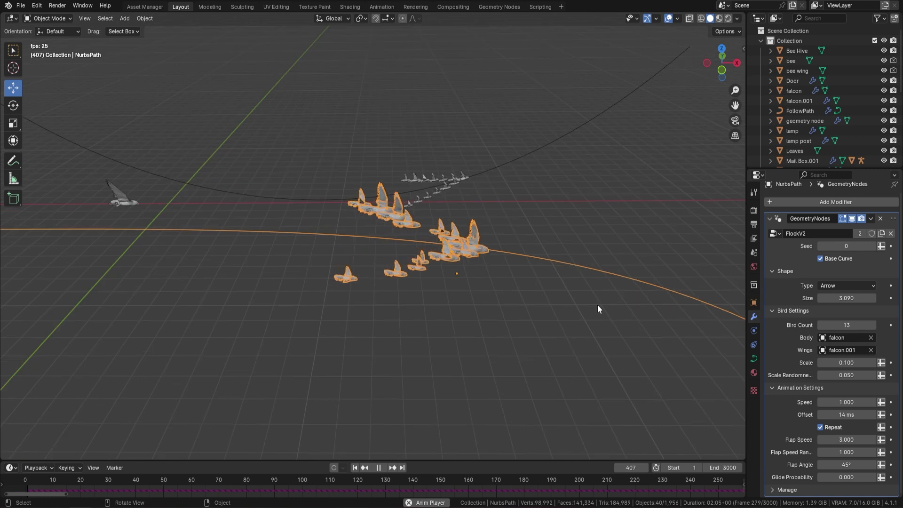
Step: Shrink the falcons to Scale 0.040 with Scale Randomness 0.000
drag(873, 362, 818, 376)
scroll(624, 258, down, 4)
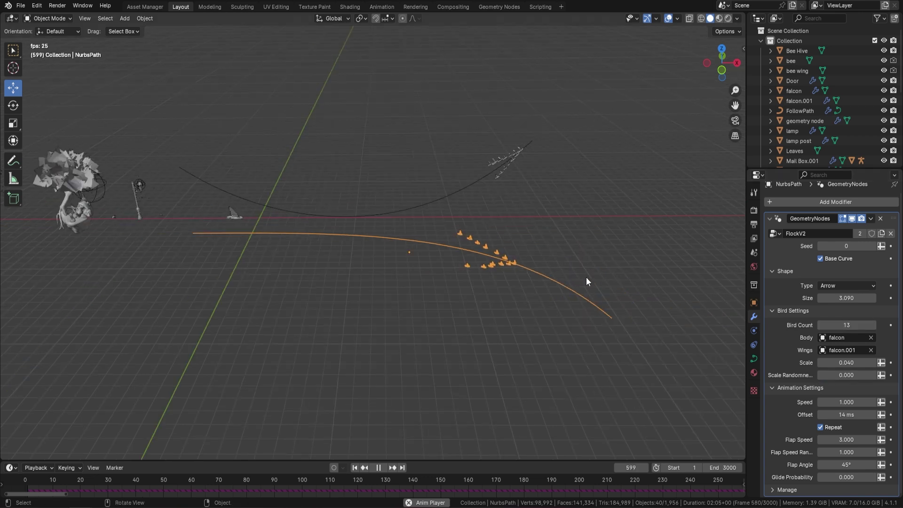
shift+middle_drag(585, 277, 514, 272)
scroll(553, 280, up, 2)
scroll(597, 283, down, 2)
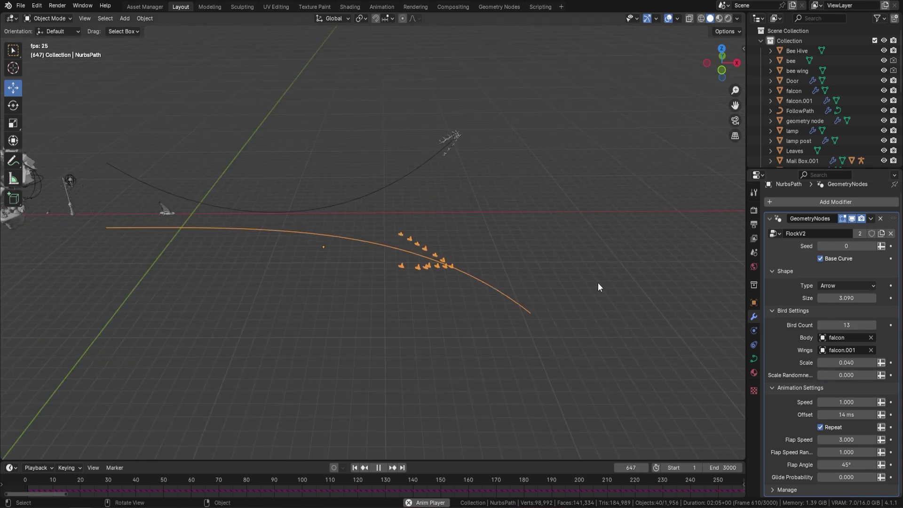
scroll(576, 271, up, 2)
Step: Stop playback and enter Edit Mode on the NurbsPath to see the whole path
key(space)
middle_drag(638, 270, 452, 331)
key(Tab)
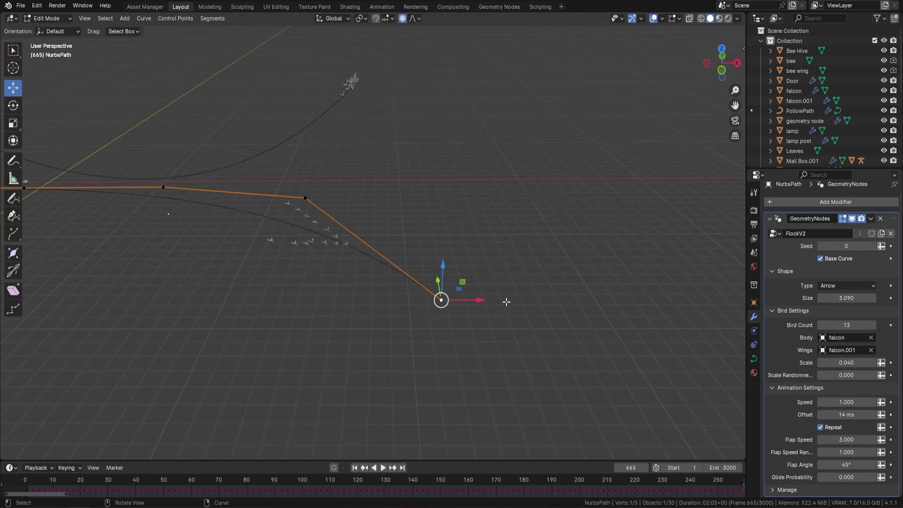
middle_drag(505, 300, 289, 234)
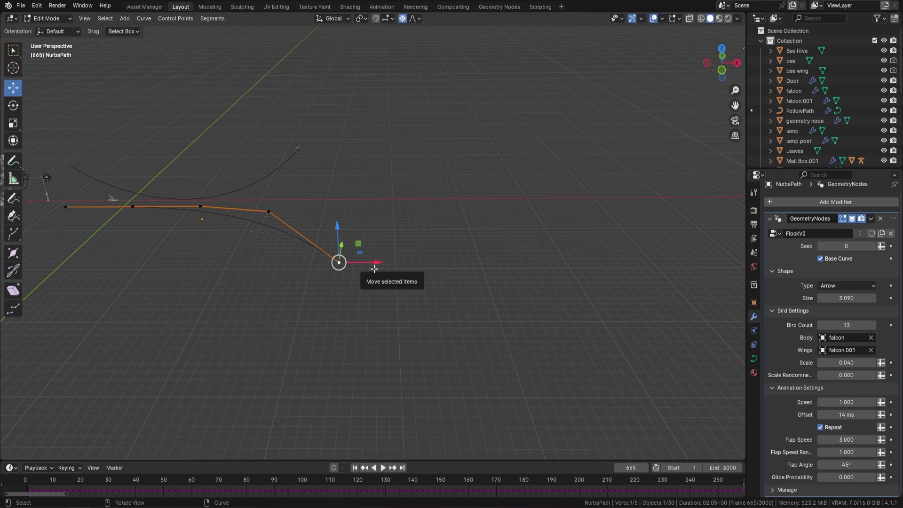
key(space)
Step: Extrude five control points from the path end, dipping then climbing steeply, then exit and deselect all
key(e)
click(413, 267)
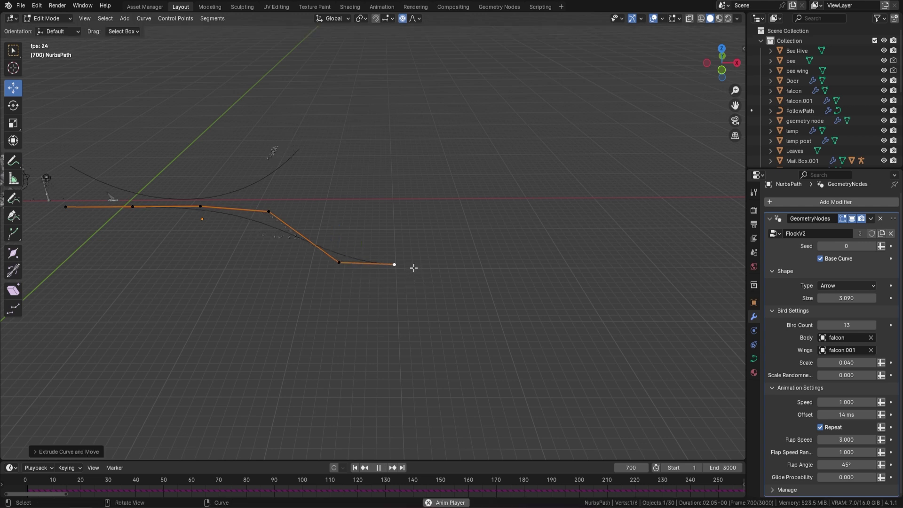
key(e)
click(515, 250)
key(e)
click(586, 184)
key(e)
click(631, 89)
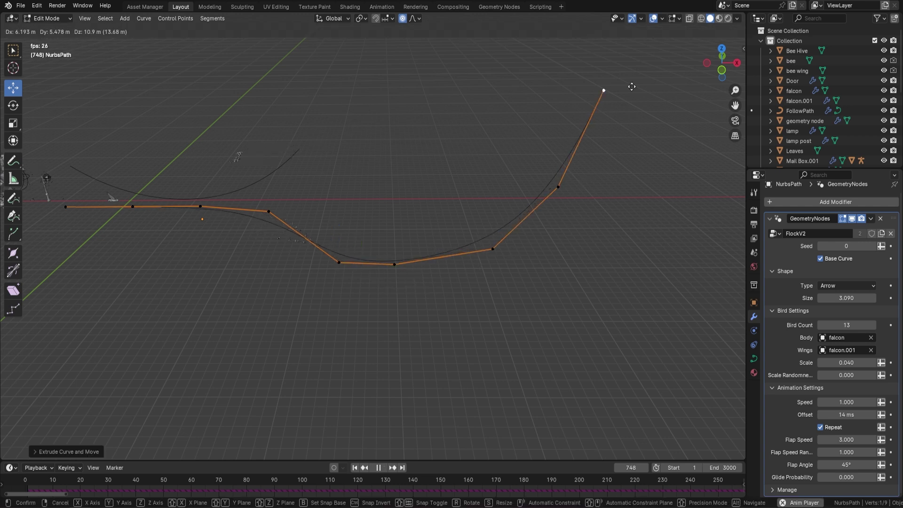
key(e)
click(654, 40)
key(Tab)
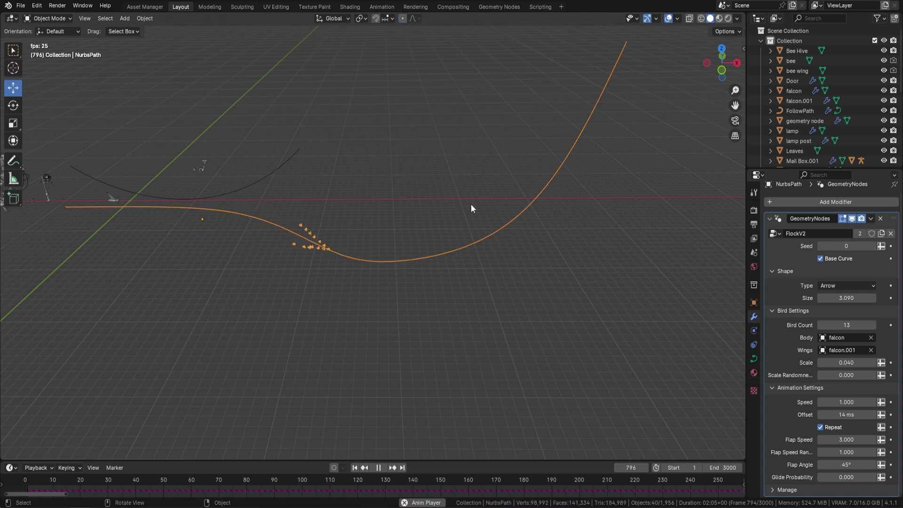
key(a)
key(alt+a)
Step: Uncheck Base Curve in the FlockV2 modifier, then stop playback at frame 1278
scroll(436, 225, up, 4)
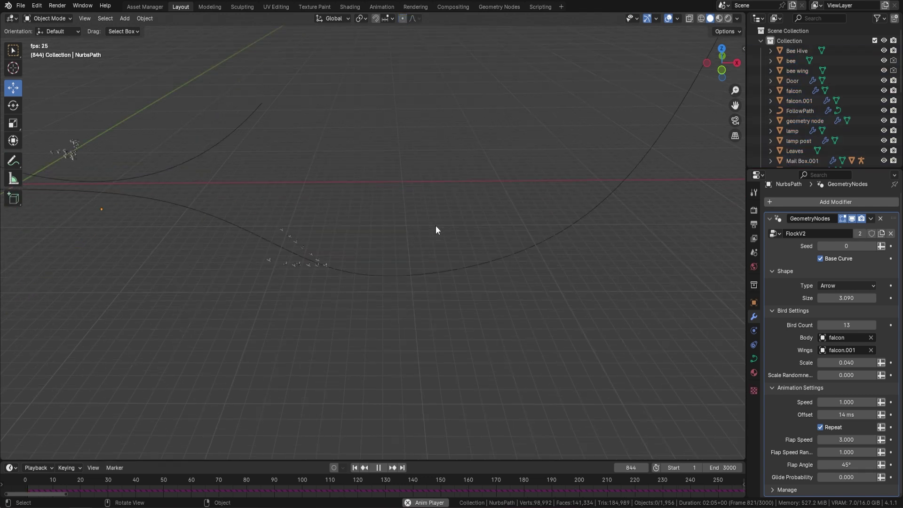
click(820, 257)
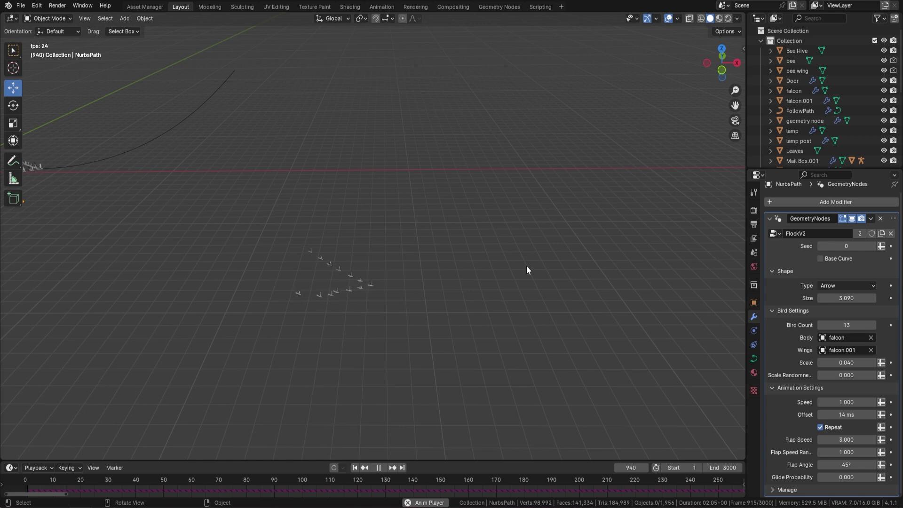
scroll(461, 301, up, 4)
scroll(416, 230, down, 8)
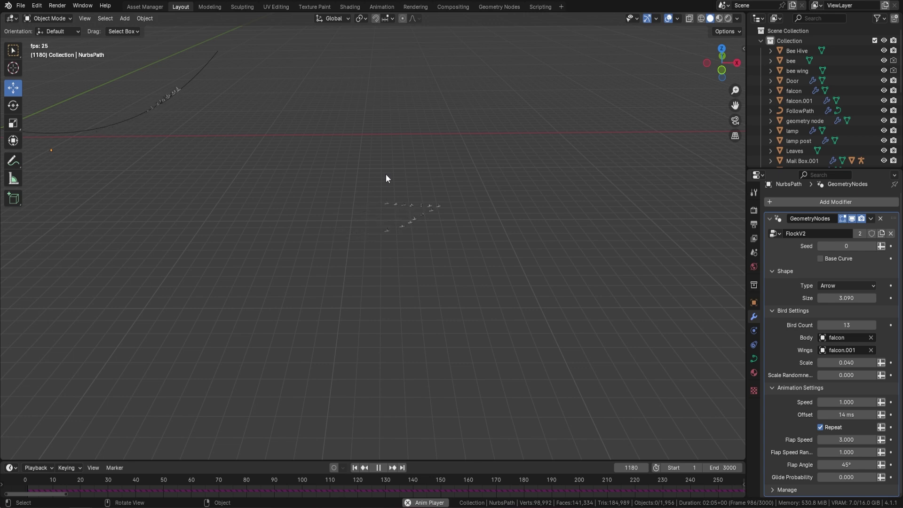
scroll(485, 227, up, 4)
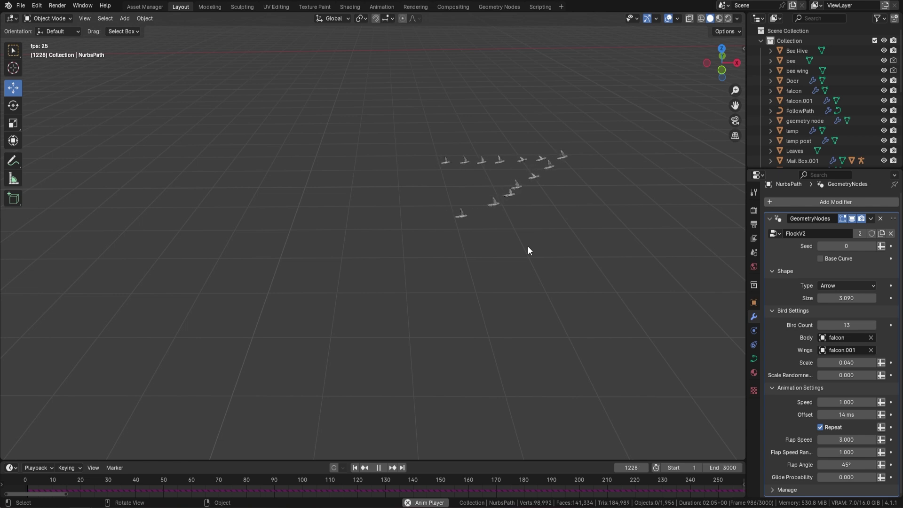
scroll(526, 241, down, 5)
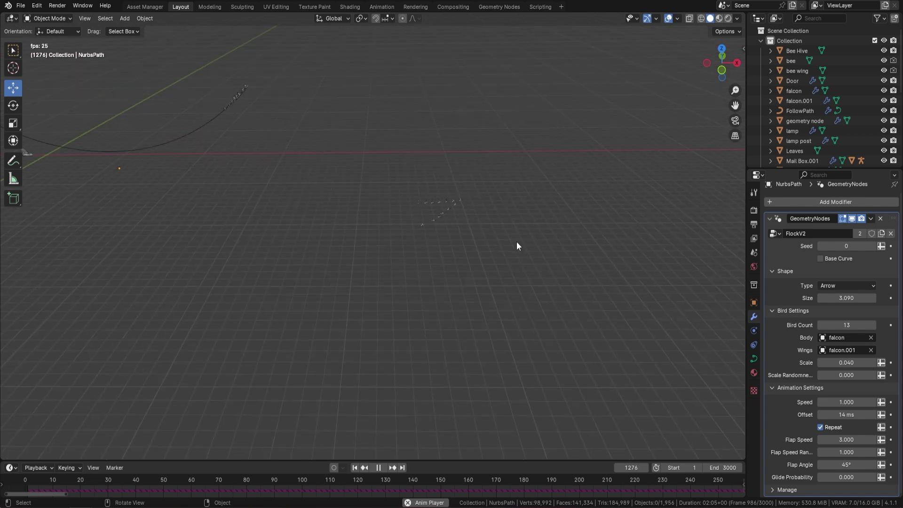
key(space)
middle_drag(480, 216, 395, 281)
scroll(415, 284, up, 2)
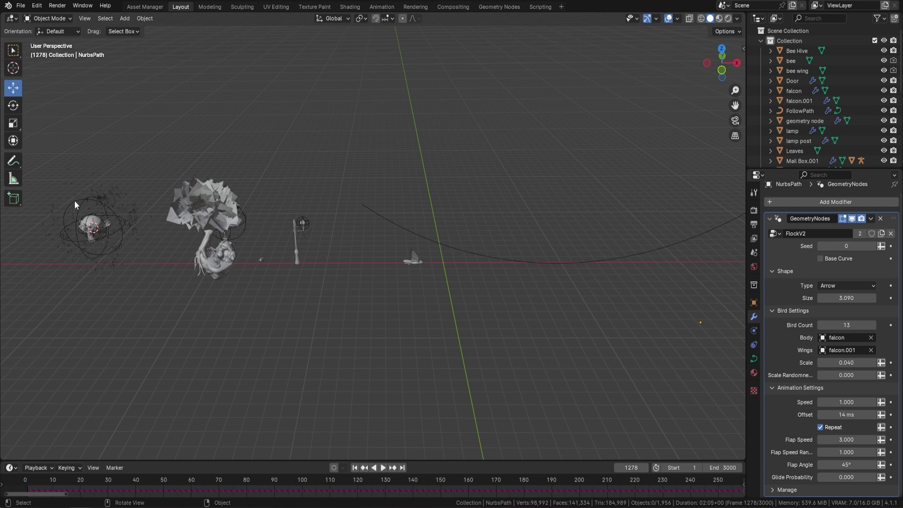
middle_drag(111, 225, 248, 165)
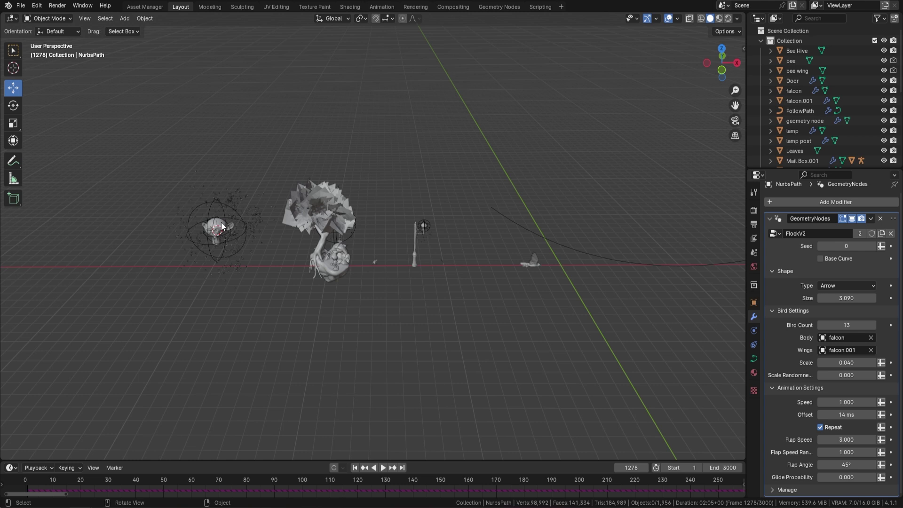